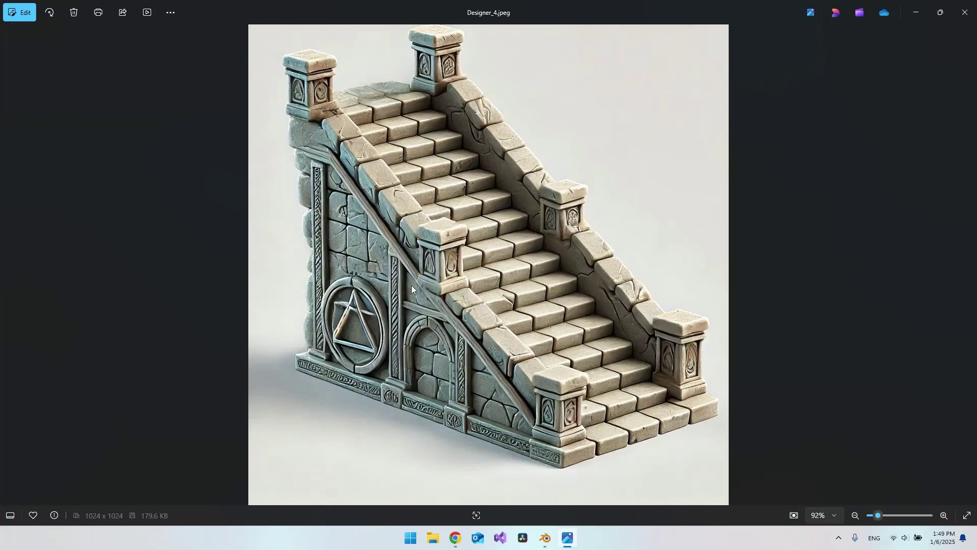
Step: Bring Blender forward and orbit around the untextured staircase mesh, including its emblem side wall
click(545, 538)
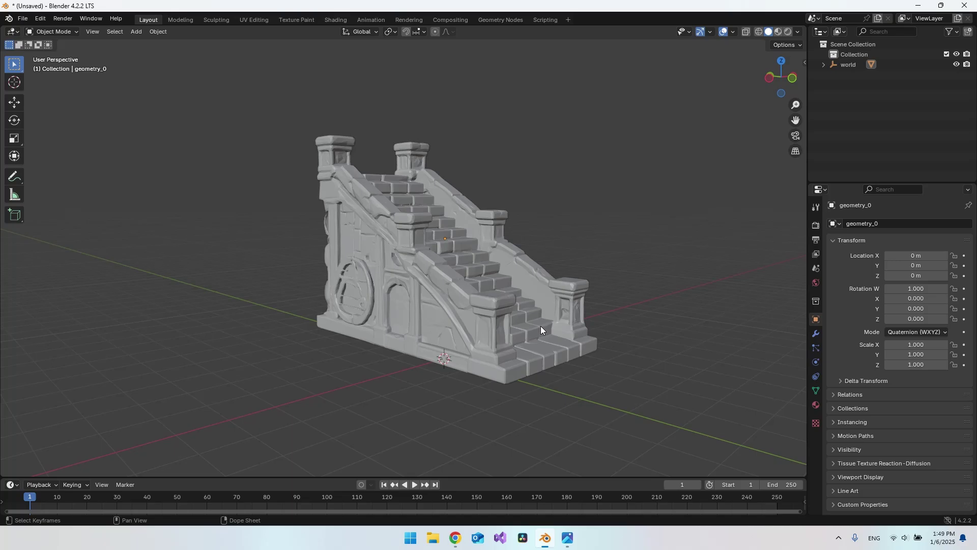
middle_drag(574, 231, 412, 248)
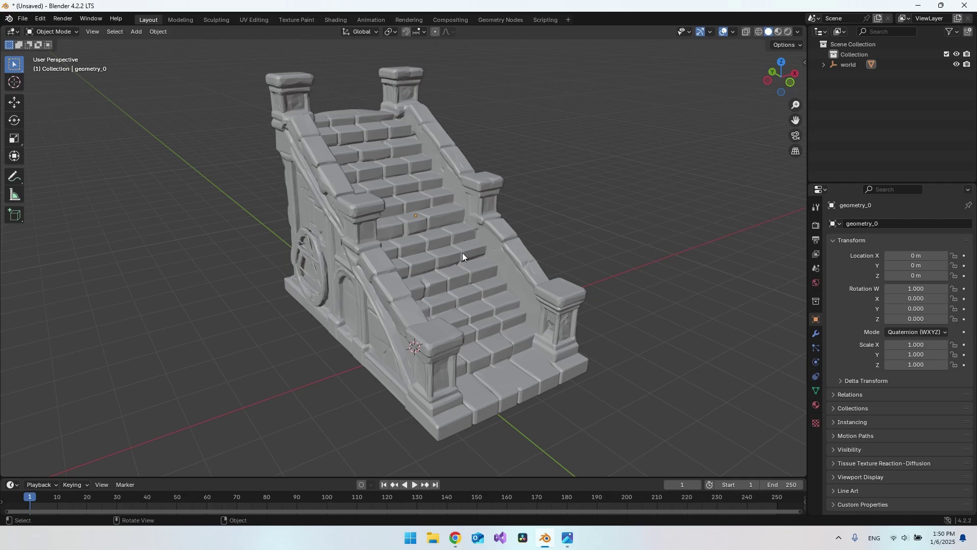
middle_drag(361, 277, 433, 273)
middle_drag(566, 323, 477, 260)
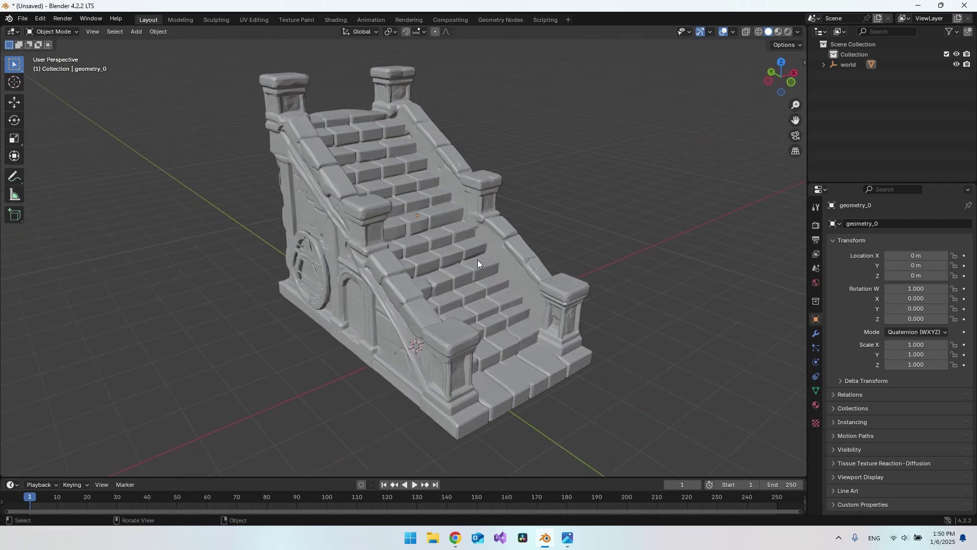
middle_drag(446, 228, 442, 155)
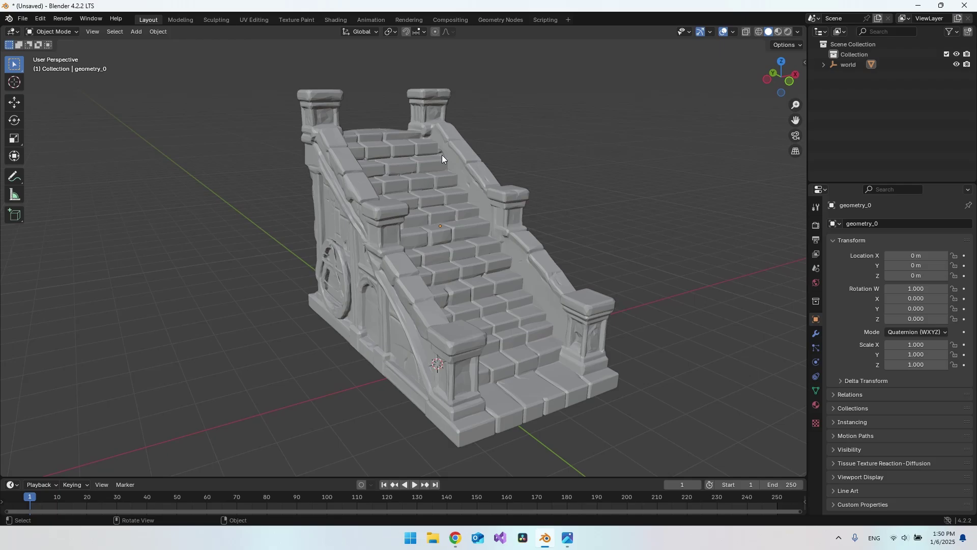
middle_drag(545, 288, 453, 240)
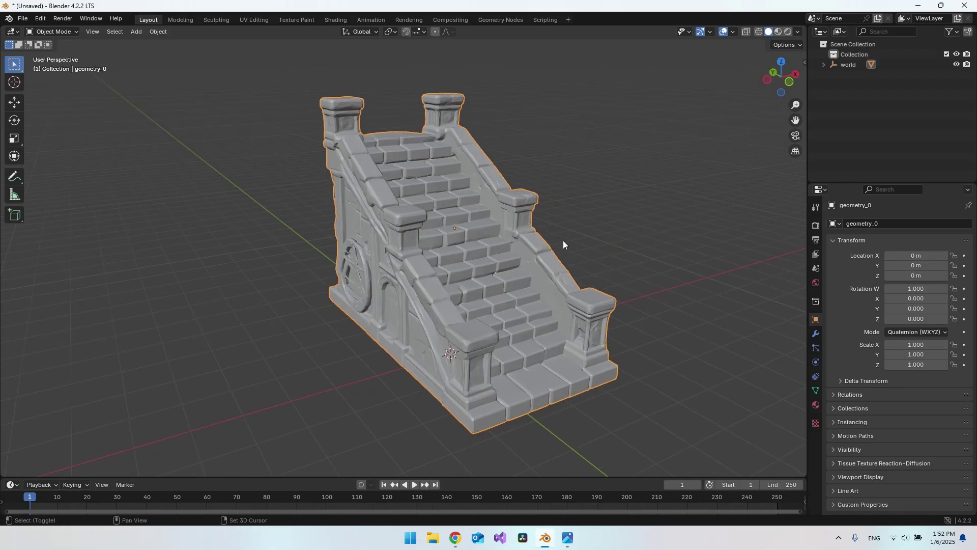
Step: Deselect the staircase, orbit to a frontal view, then switch to Microsoft Designer in Chrome
middle_drag(563, 241, 548, 249)
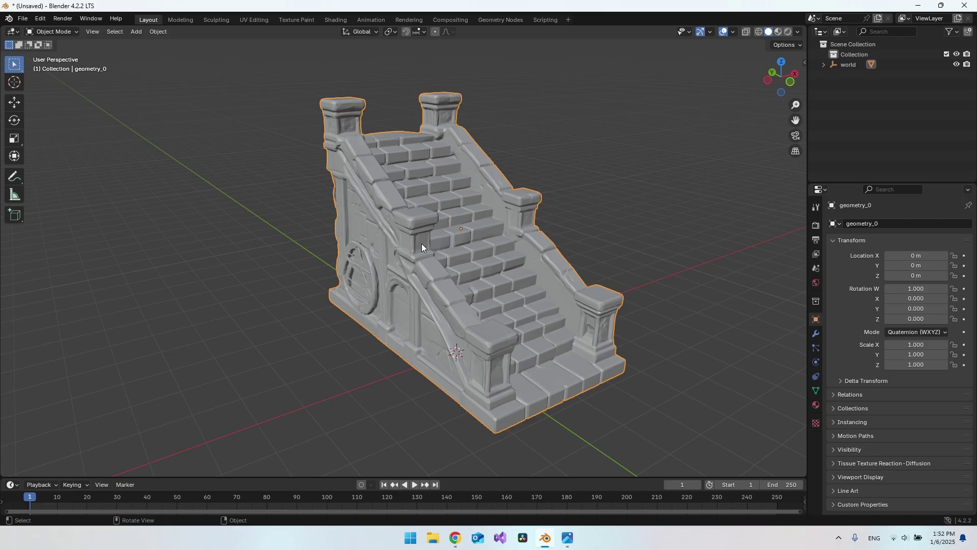
middle_drag(422, 243, 537, 237)
click(512, 271)
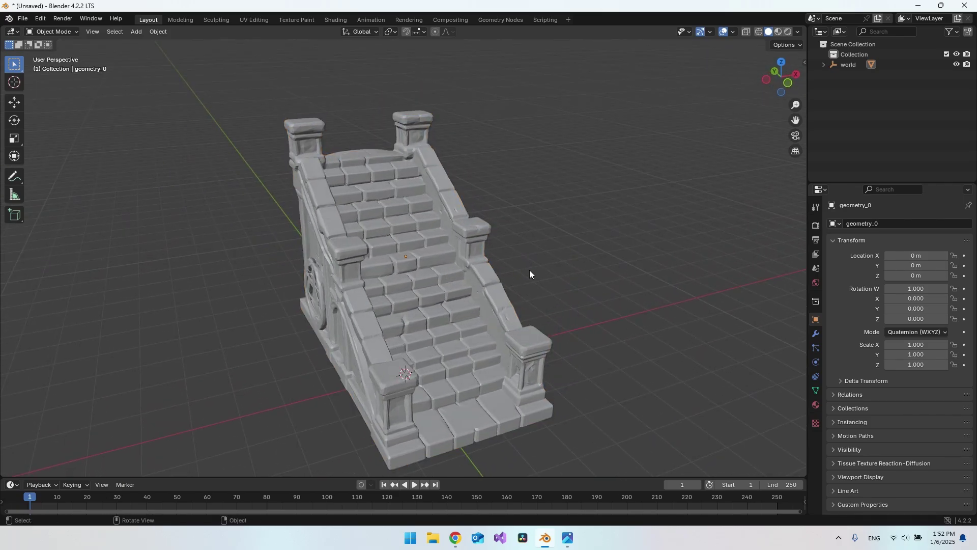
middle_drag(520, 271, 552, 247)
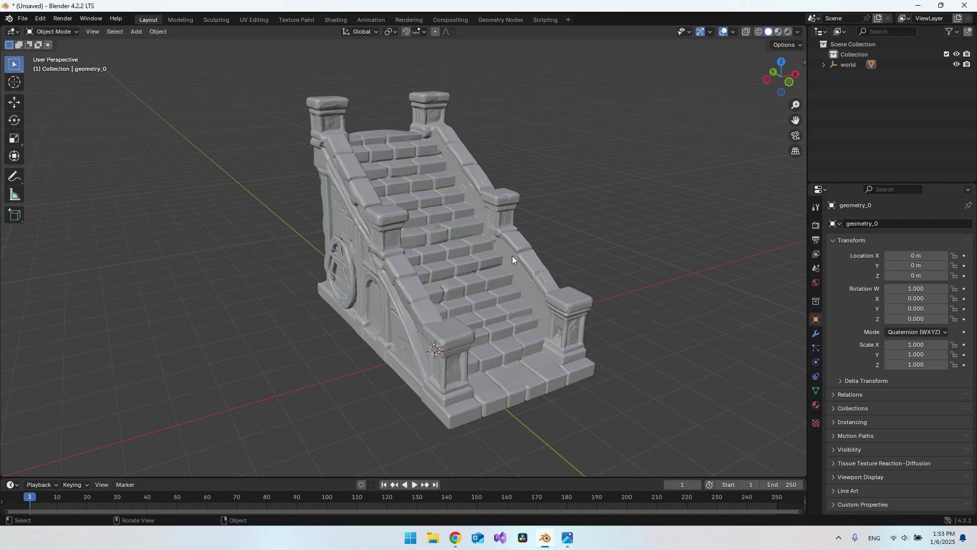
key(alt+Tab)
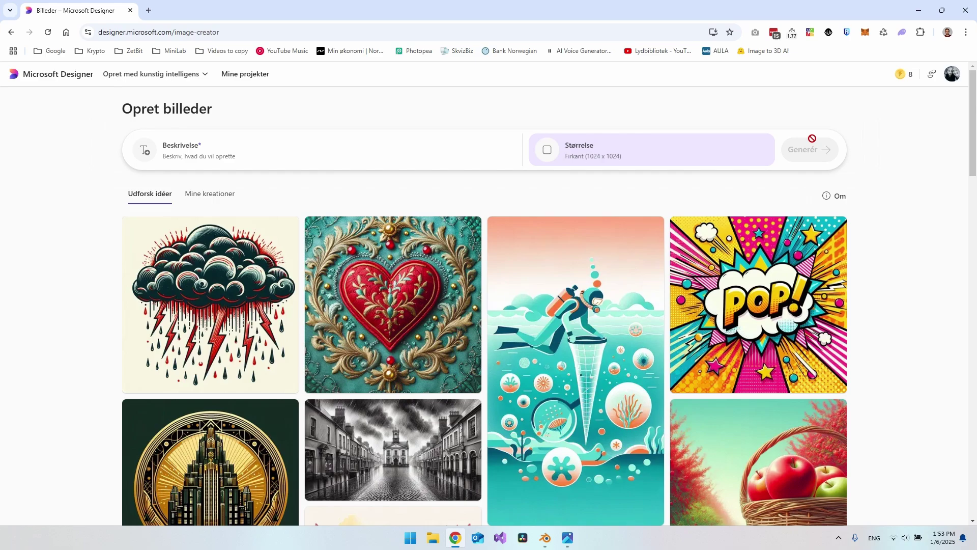
Step: Open Mine kreationer and the stone stairs creation set in Microsoft Designer
mouse_move(902, 81)
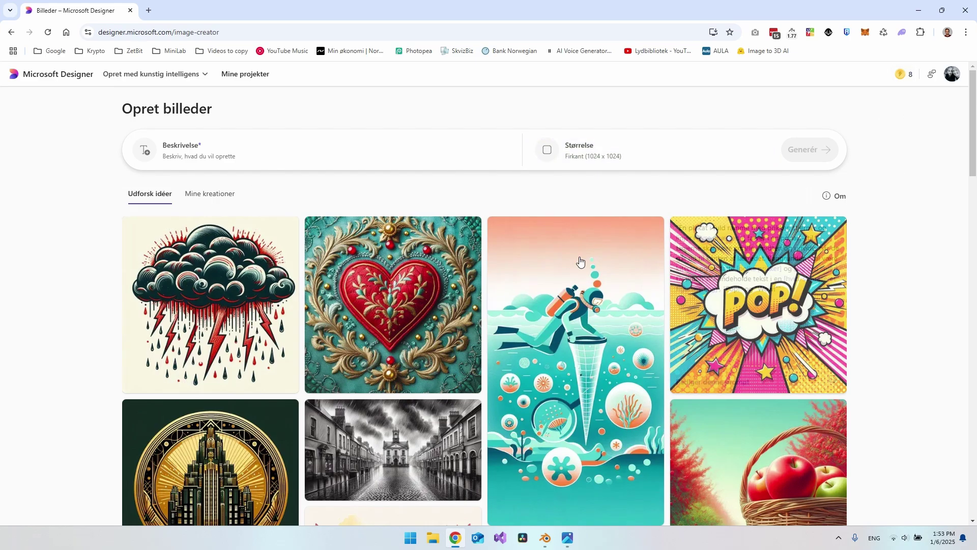
click(220, 193)
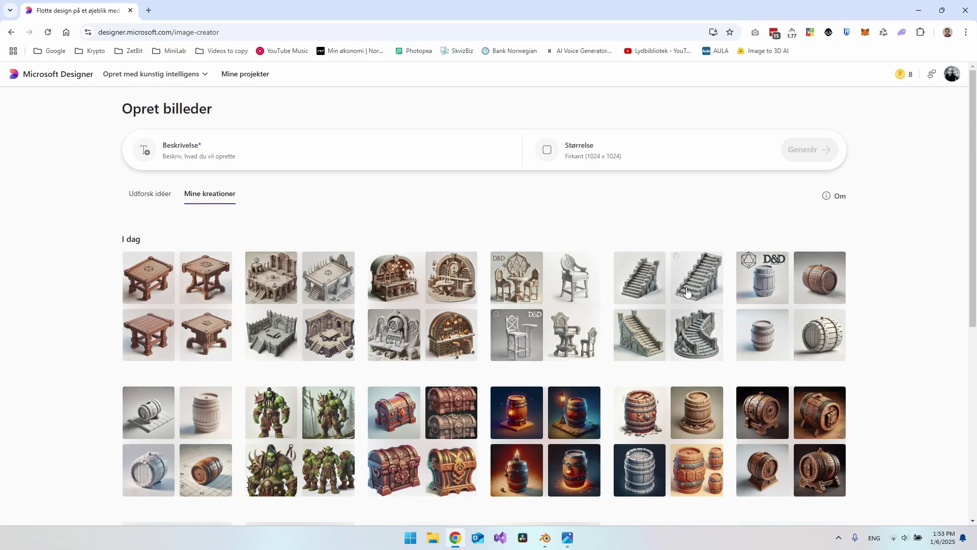
click(645, 334)
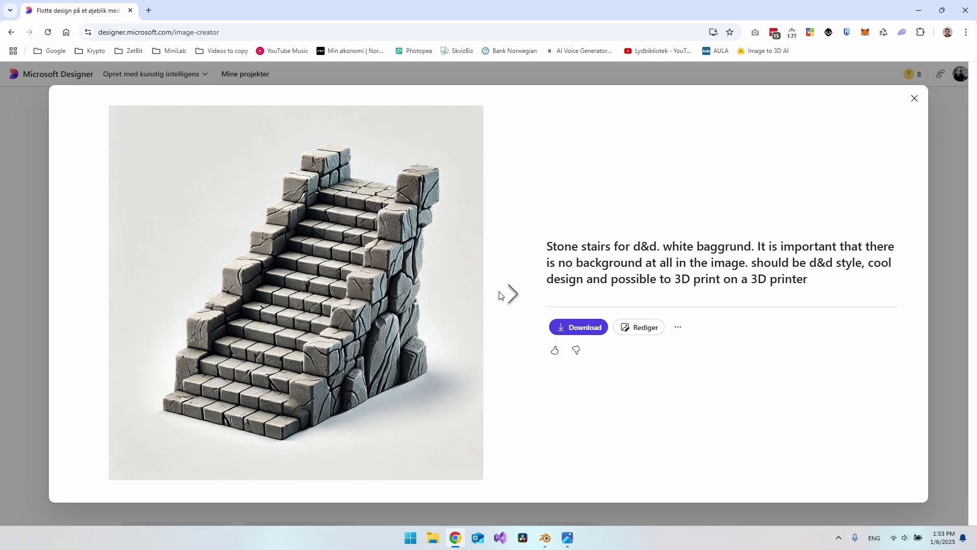
click(500, 295)
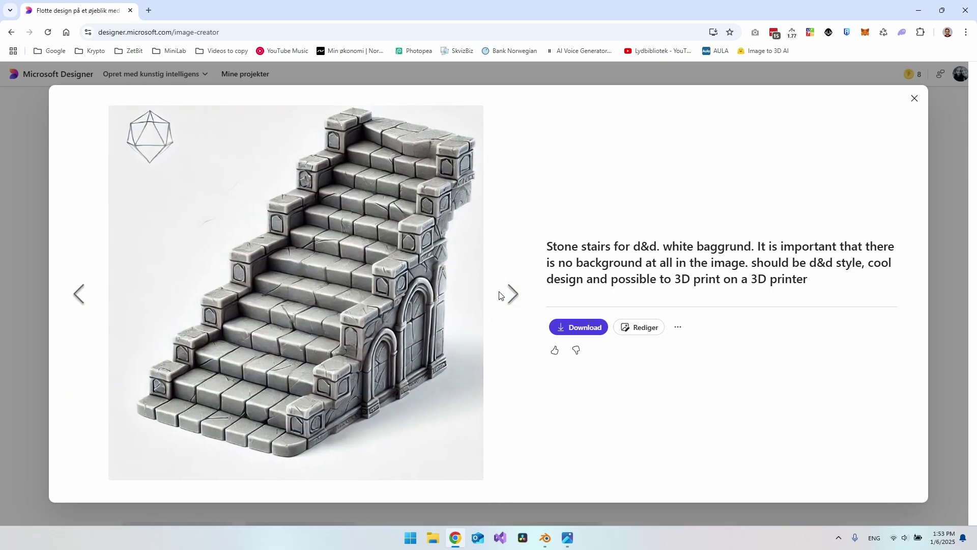
Step: Browse the stone stairs images to the circular grey staircase and download it
drag(548, 243, 829, 292)
click(819, 279)
click(516, 293)
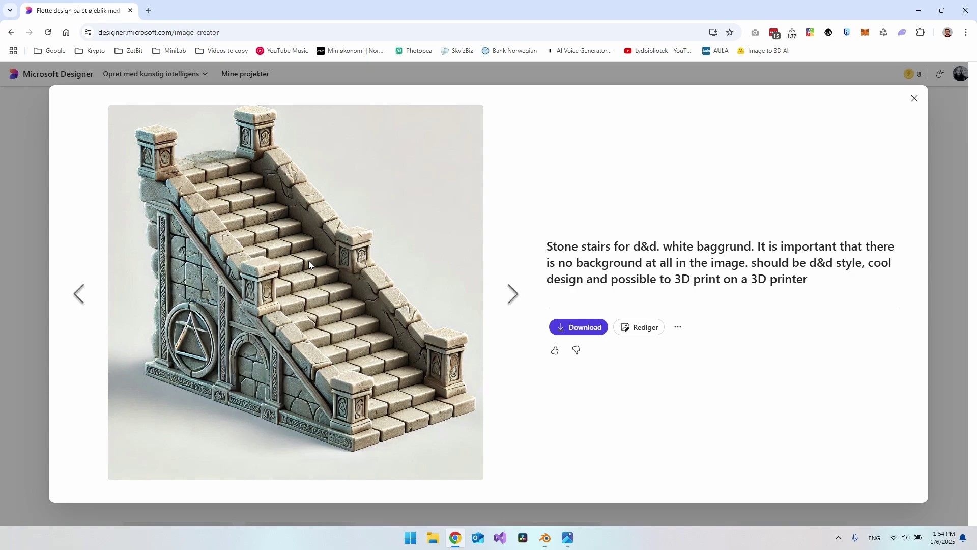
click(511, 294)
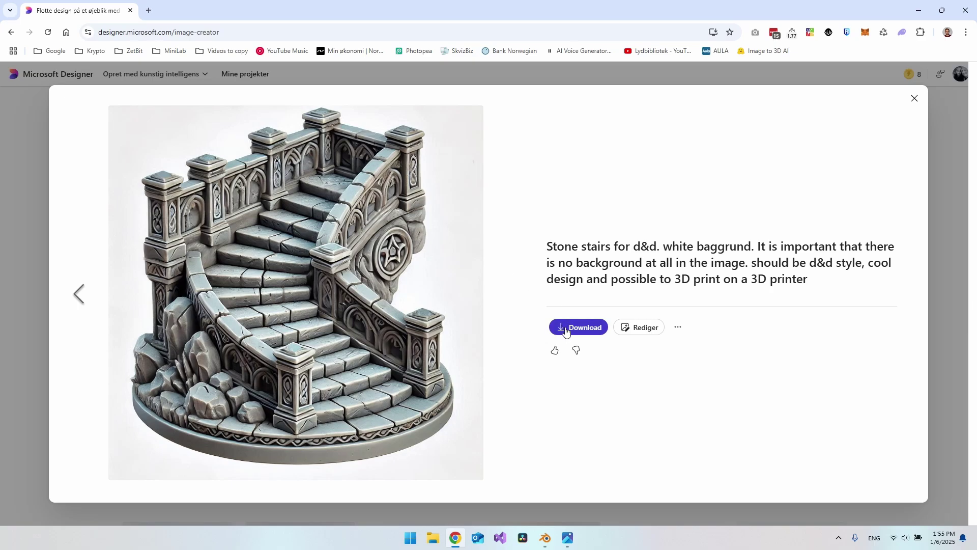
click(584, 327)
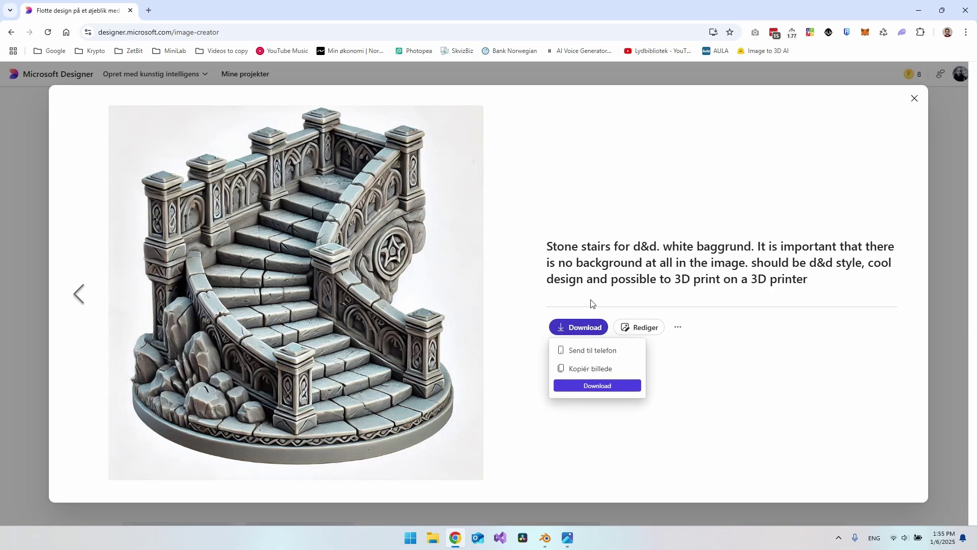
click(597, 387)
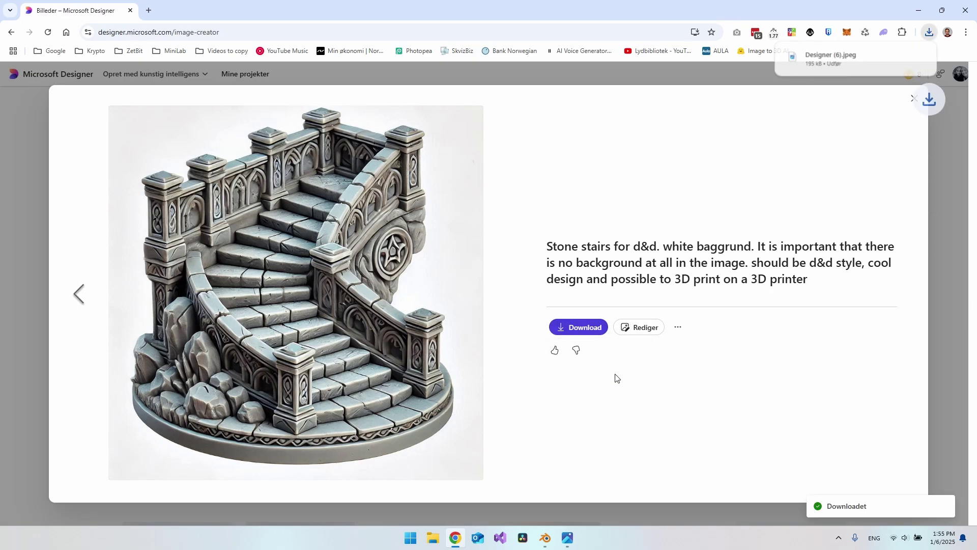
Step: Open the TRELLIS Space in a new tab and upload Designer (6).jpeg as the image prompt
click(150, 10)
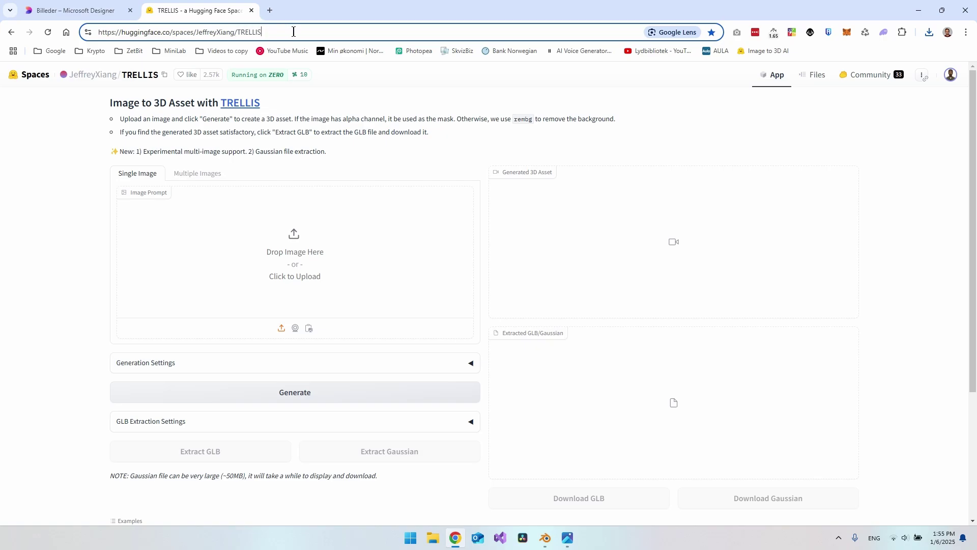
click(299, 250)
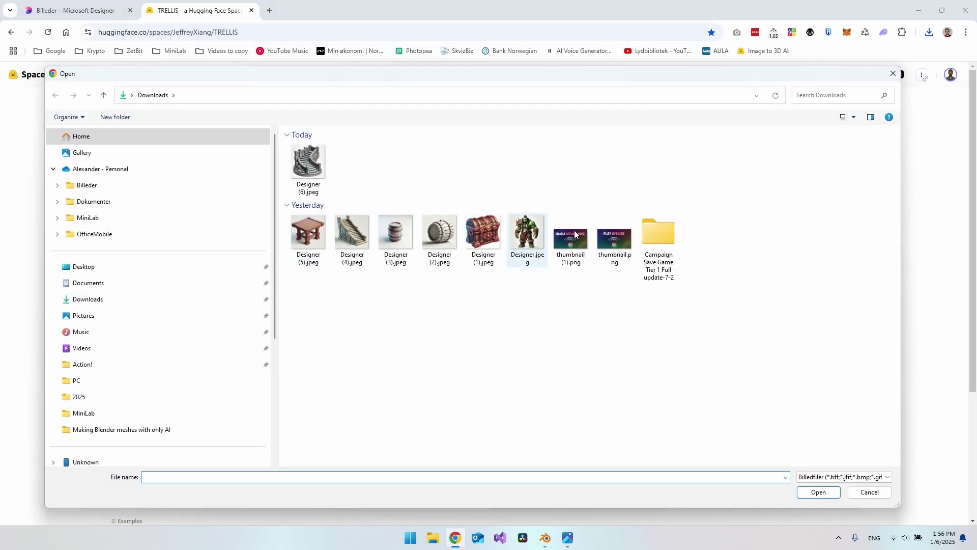
click(310, 171)
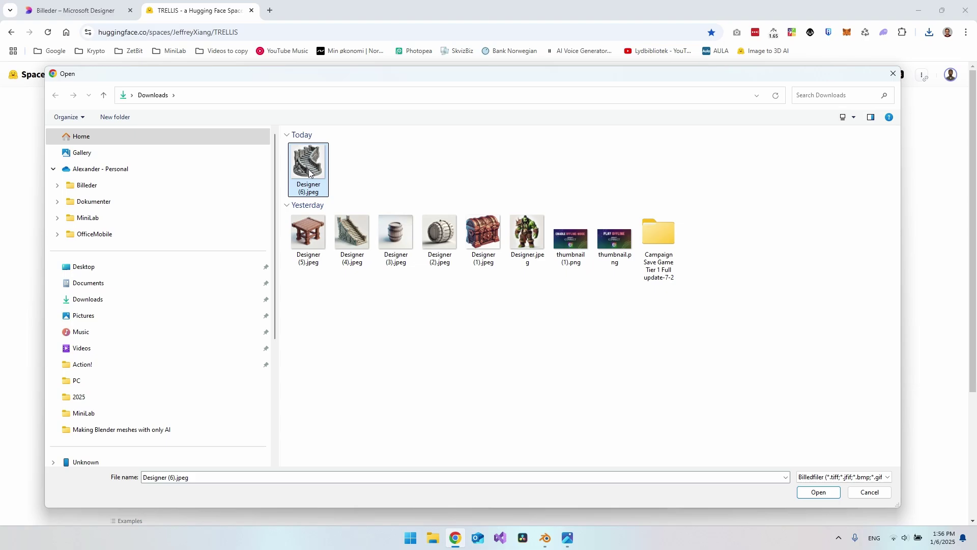
double_click(310, 173)
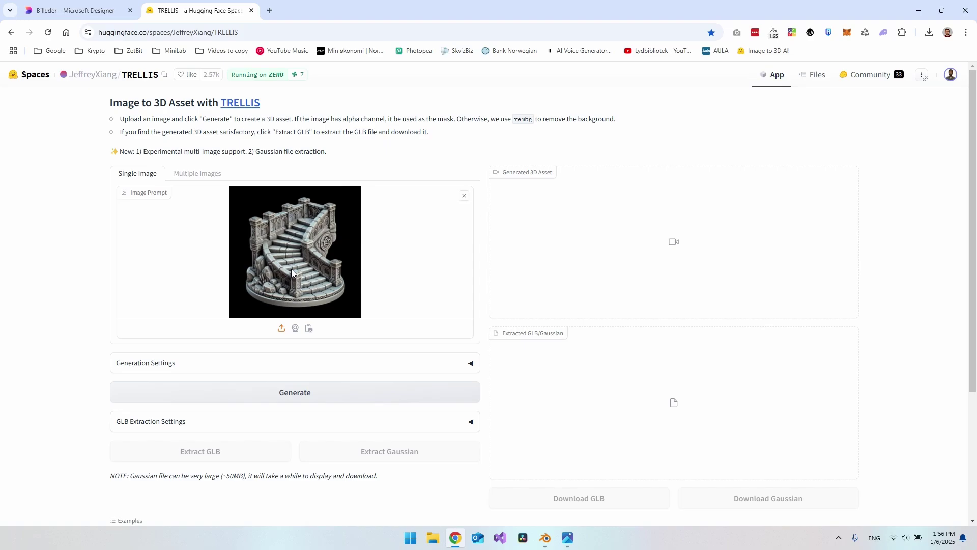
Step: Review the TRELLIS generation settings (guidance 7.5 and 3, 12 steps), then collapse them
click(458, 363)
scroll(388, 334, down, 2)
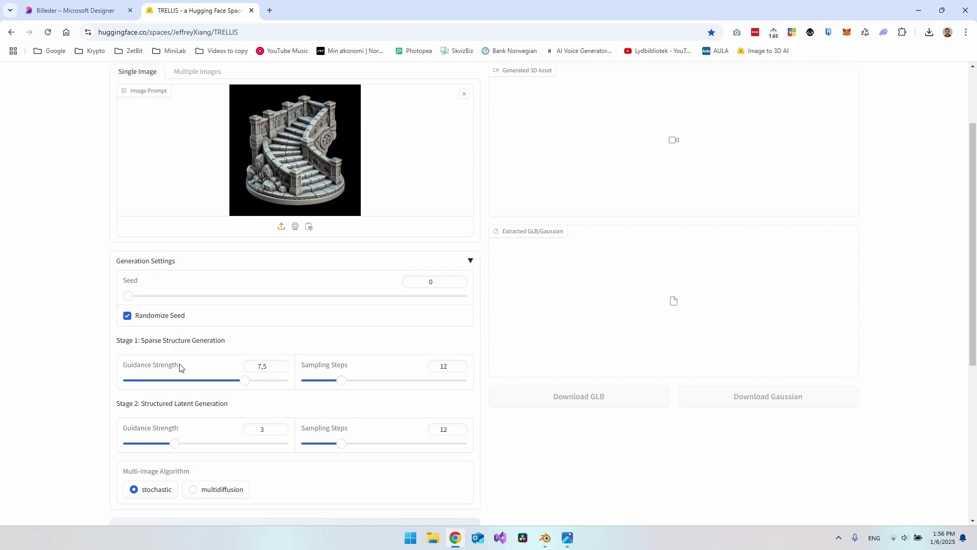
click(469, 260)
scroll(467, 336, up, 1)
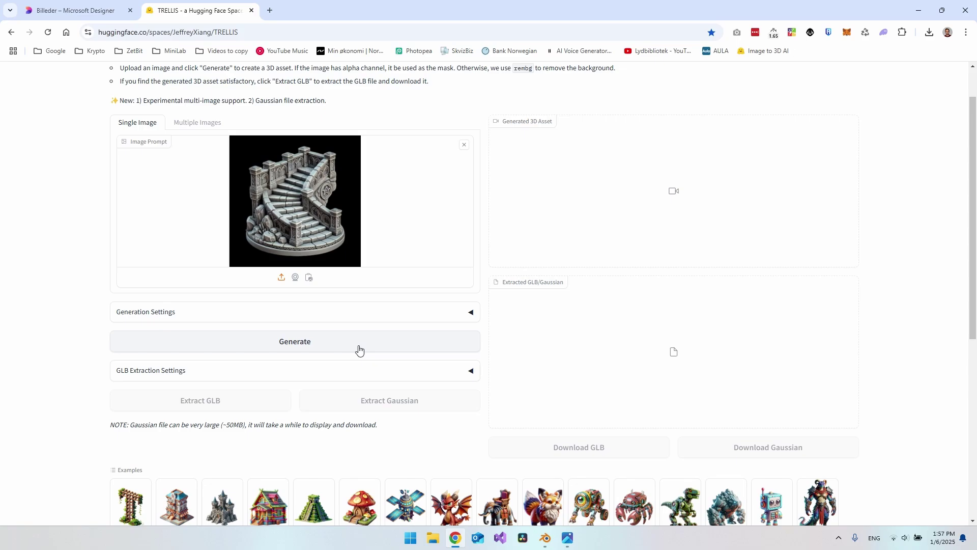
scroll(358, 349, up, 1)
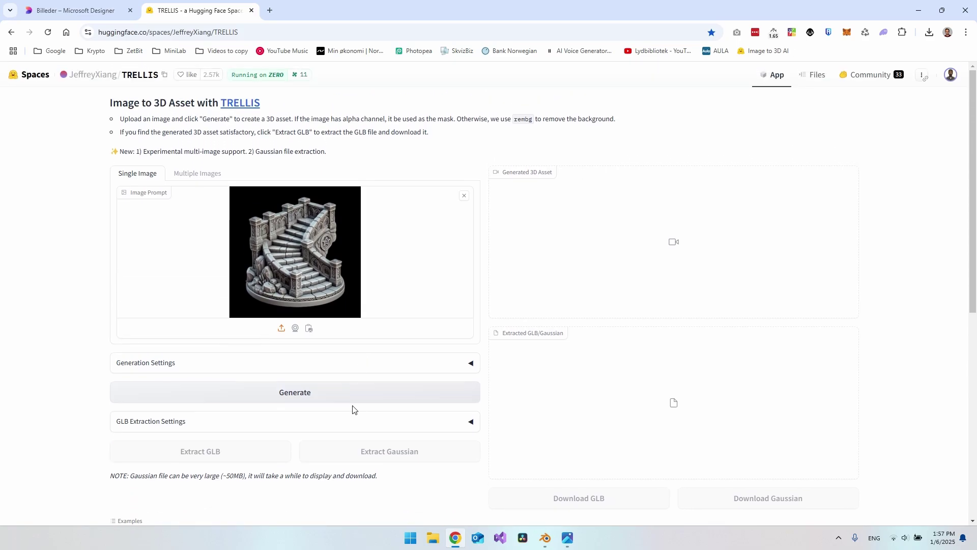
Step: Generate a 3D asset from the staircase image and pause its preview video
click(293, 396)
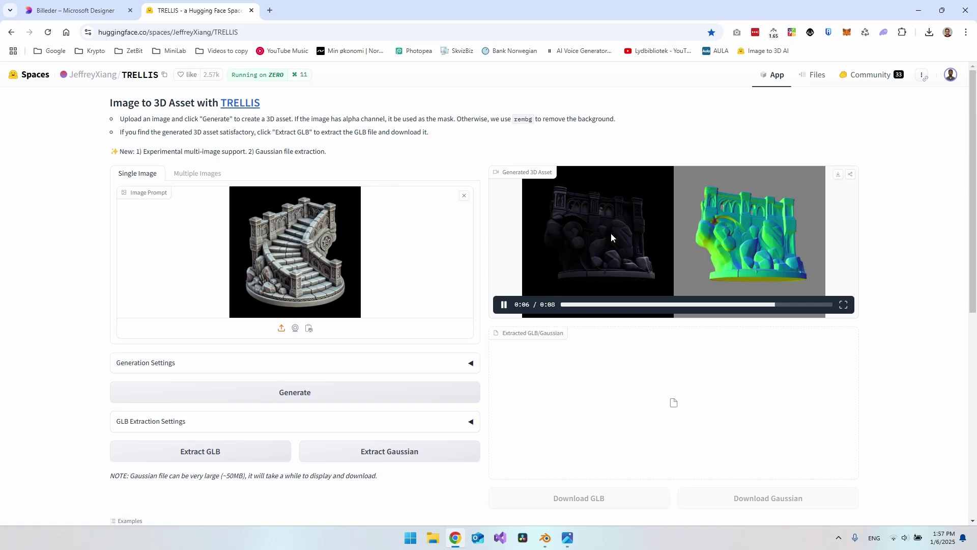
click(614, 242)
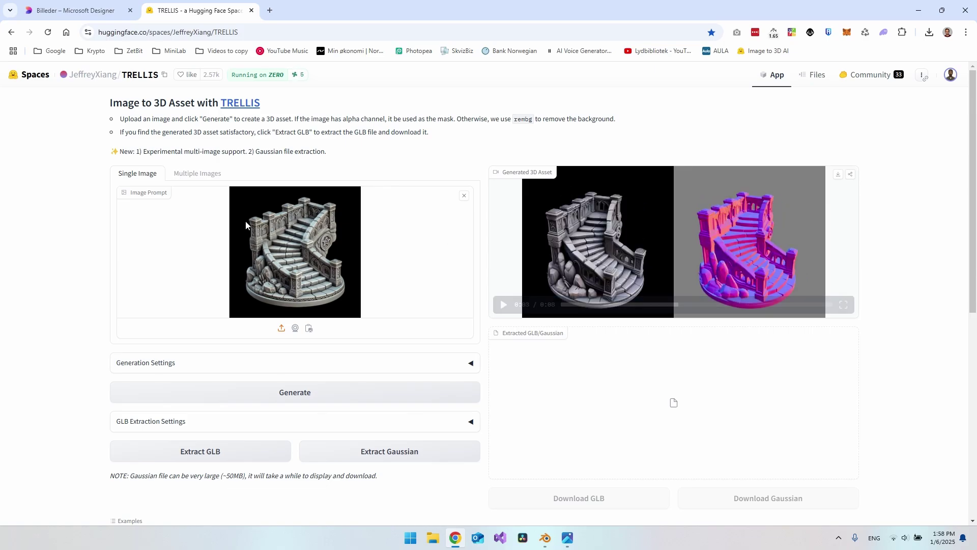
mouse_move(622, 228)
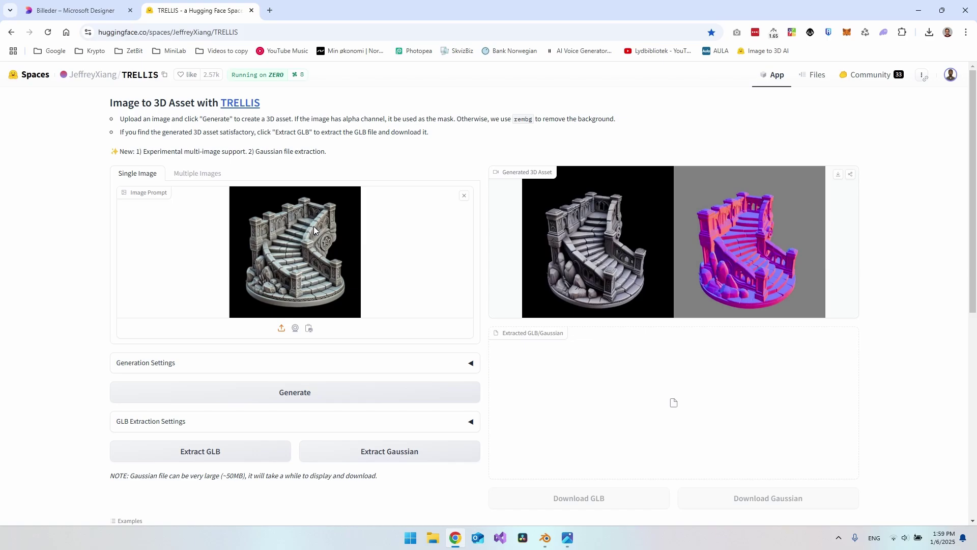
mouse_move(622, 247)
Step: Start GLB extraction of the generated staircase asset and wait for the GPU
click(215, 457)
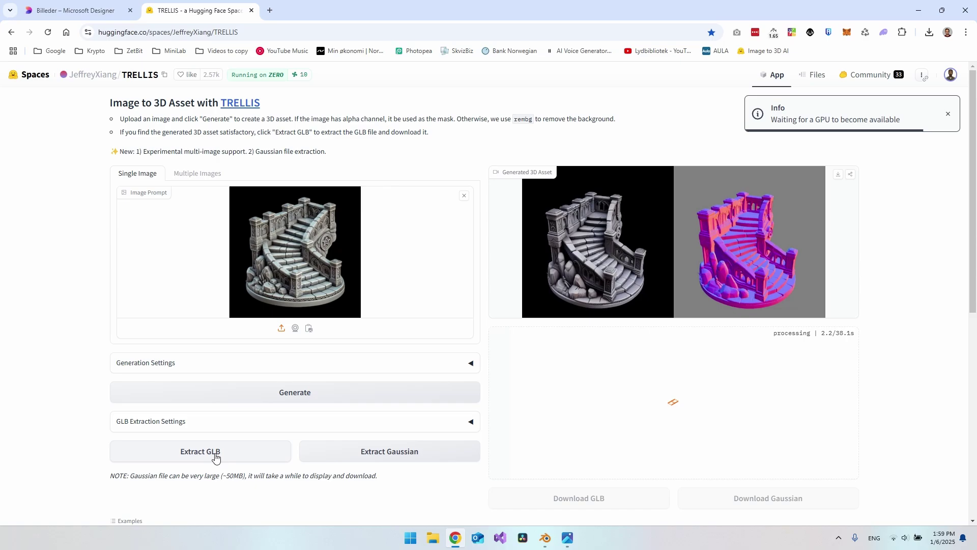
drag(770, 161, 901, 169)
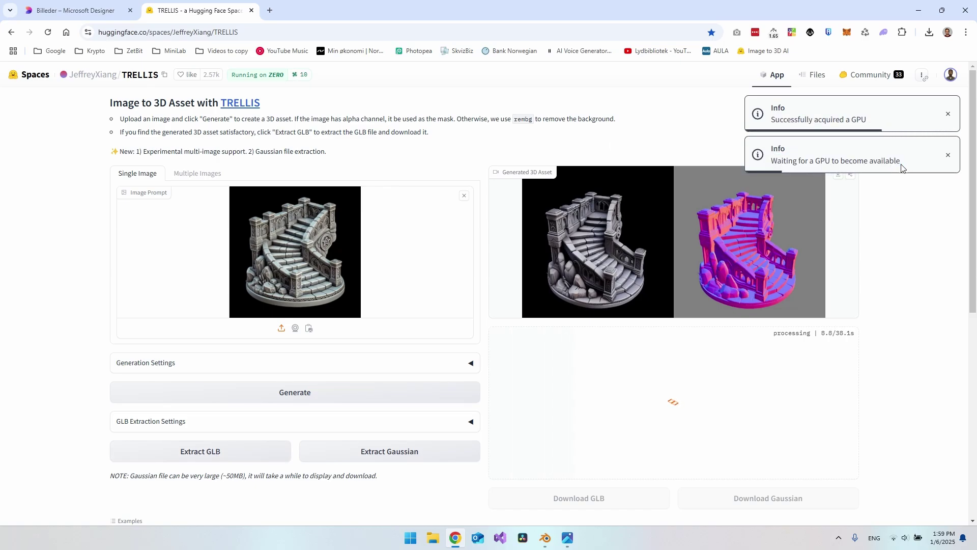
drag(772, 120, 875, 124)
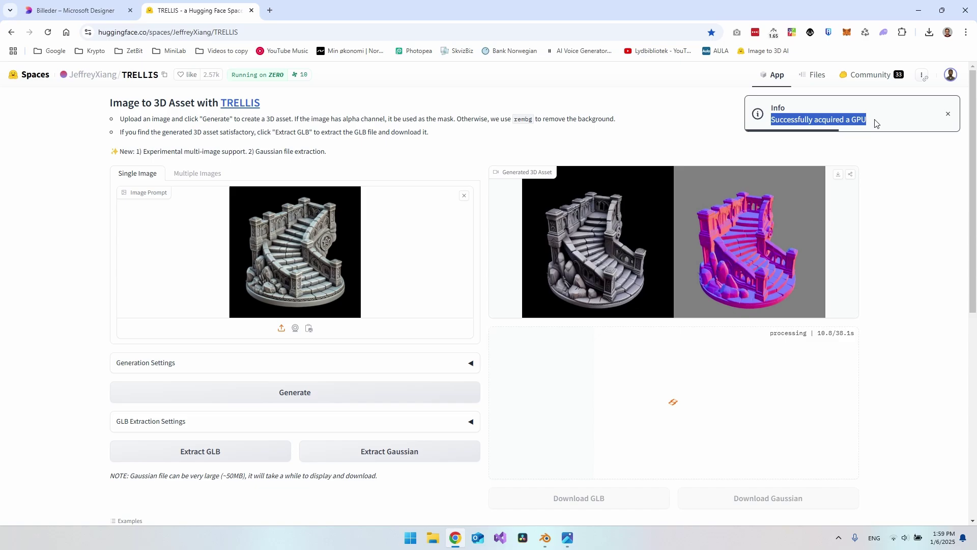
click(876, 126)
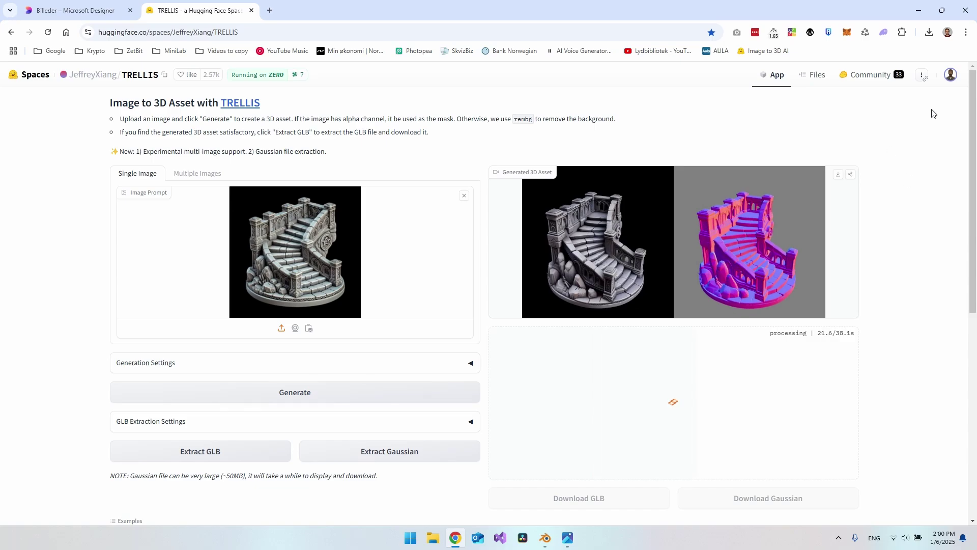
Step: Check the Zero GPU usage quota in the account menu while the GLB extraction finishes
click(950, 74)
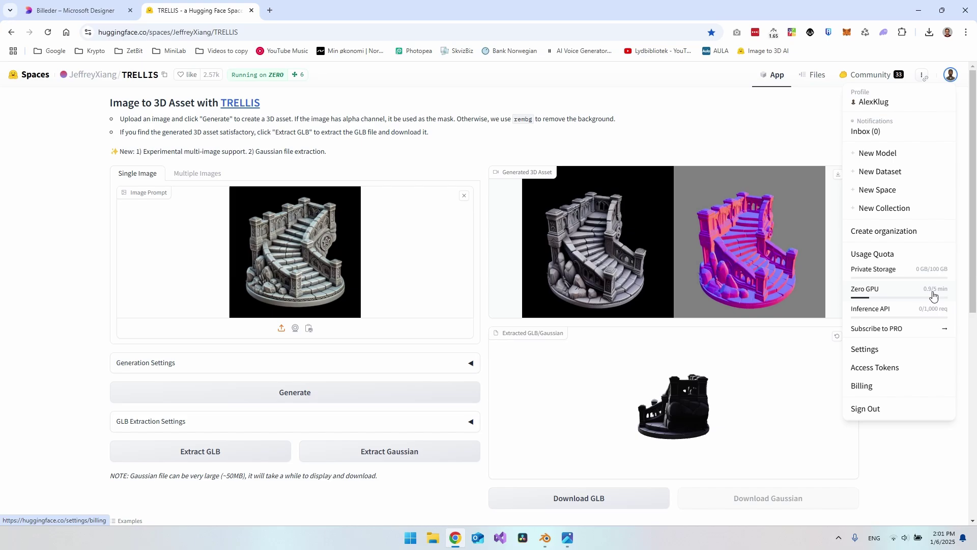
click(815, 440)
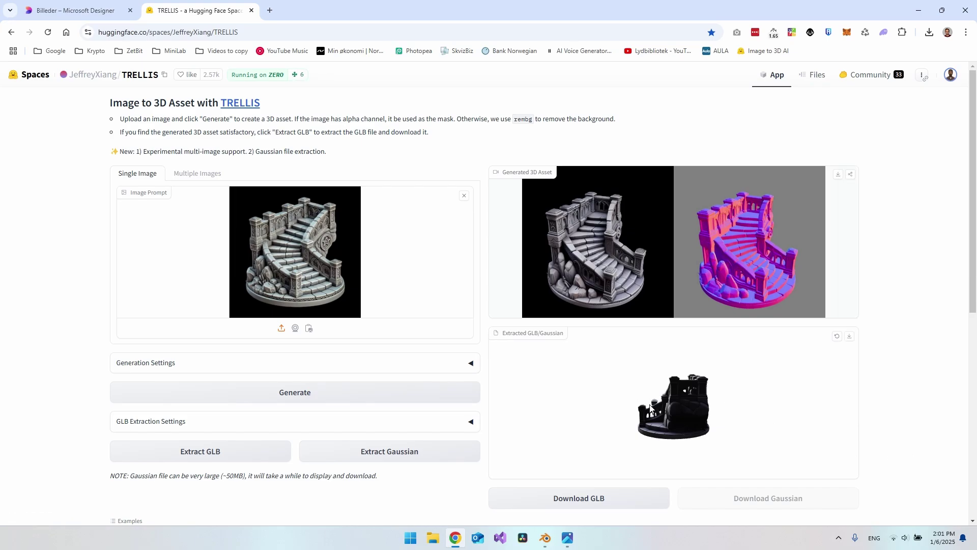
Step: Rotate the extracted mesh preview and download it as sample (4).glb
mouse_move(651, 408)
mouse_down()
mouse_move(668, 401)
mouse_move(657, 413)
mouse_move(664, 397)
mouse_move(661, 410)
mouse_move(741, 411)
mouse_move(662, 407)
mouse_up()
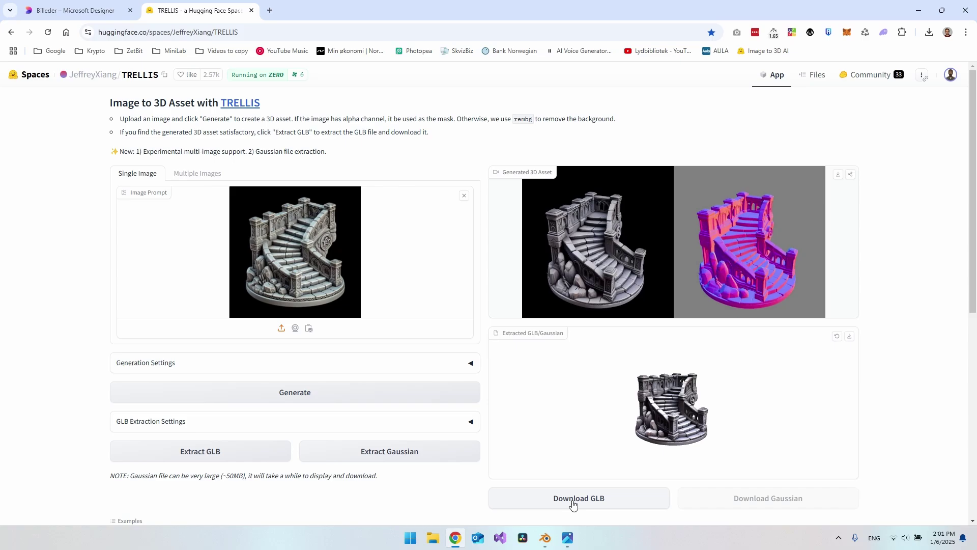
click(594, 504)
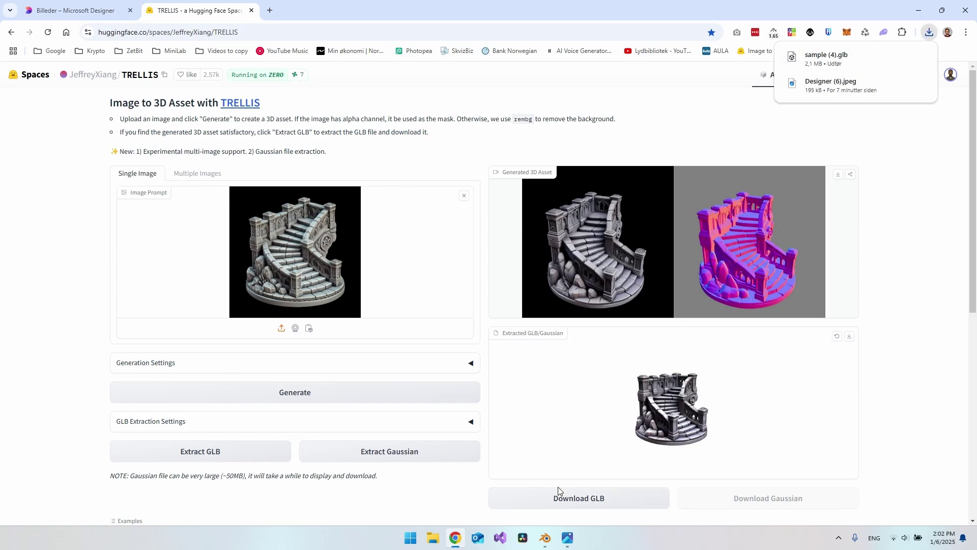
Step: Delete the old geometry_0 staircase model in Blender
click(545, 537)
click(462, 269)
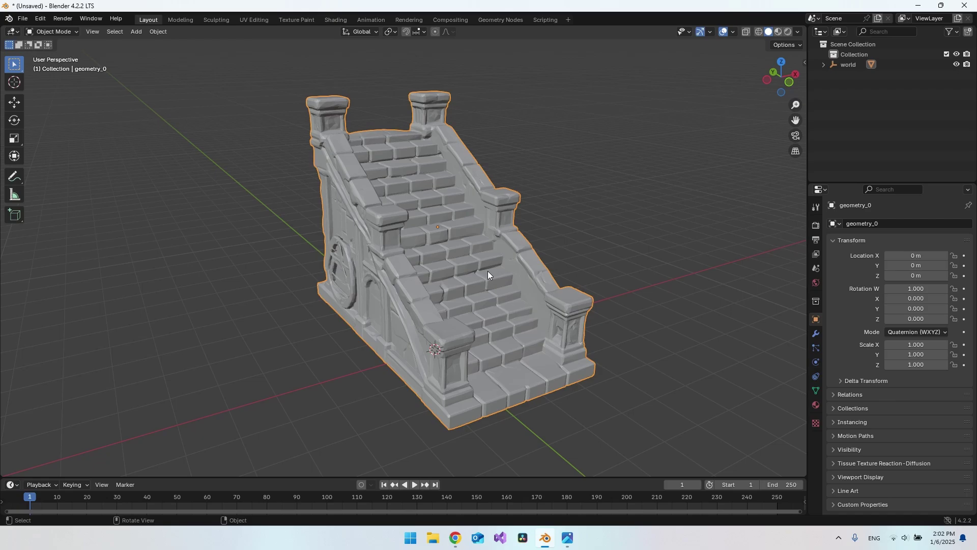
key(Delete)
Step: Import sample (4).glb into the scene as a glTF 2.0 file
click(22, 19)
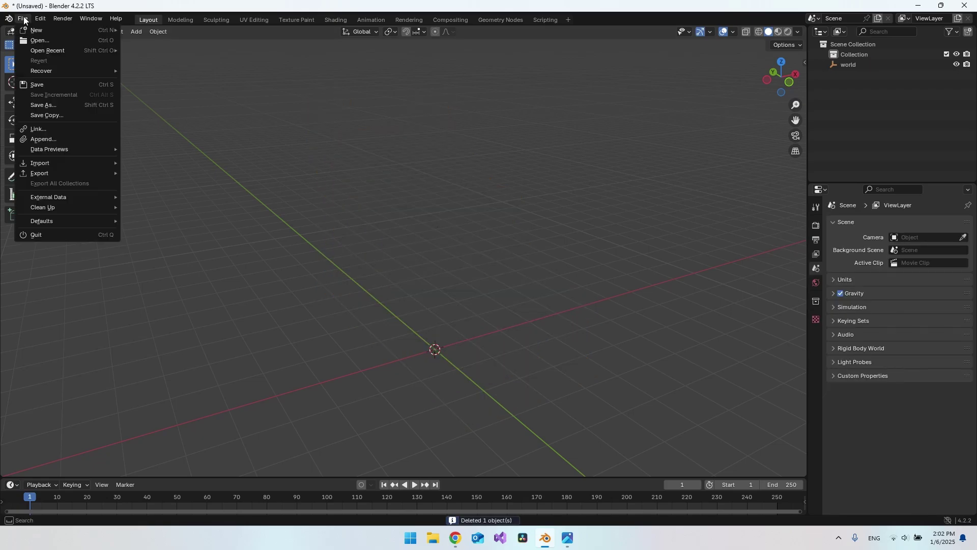
mouse_move(83, 163)
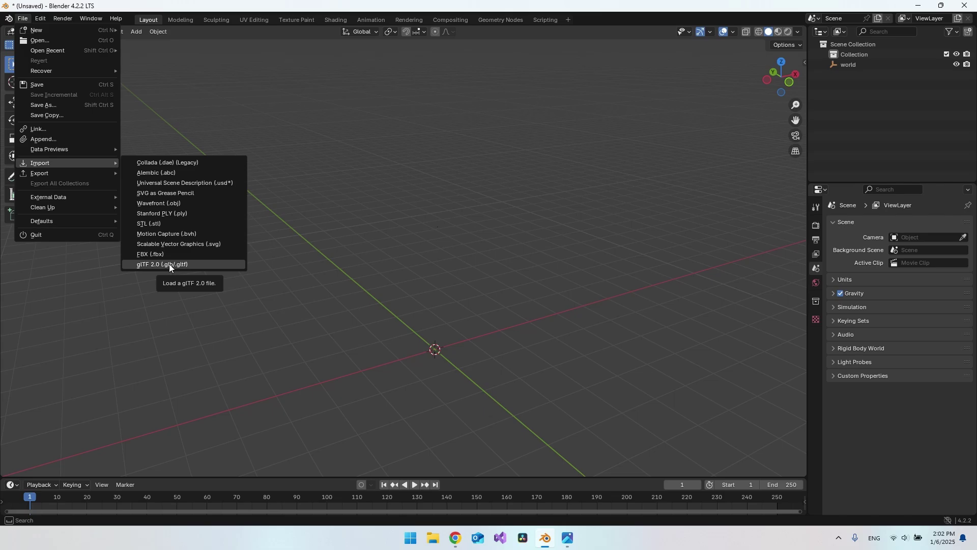
click(169, 264)
click(430, 247)
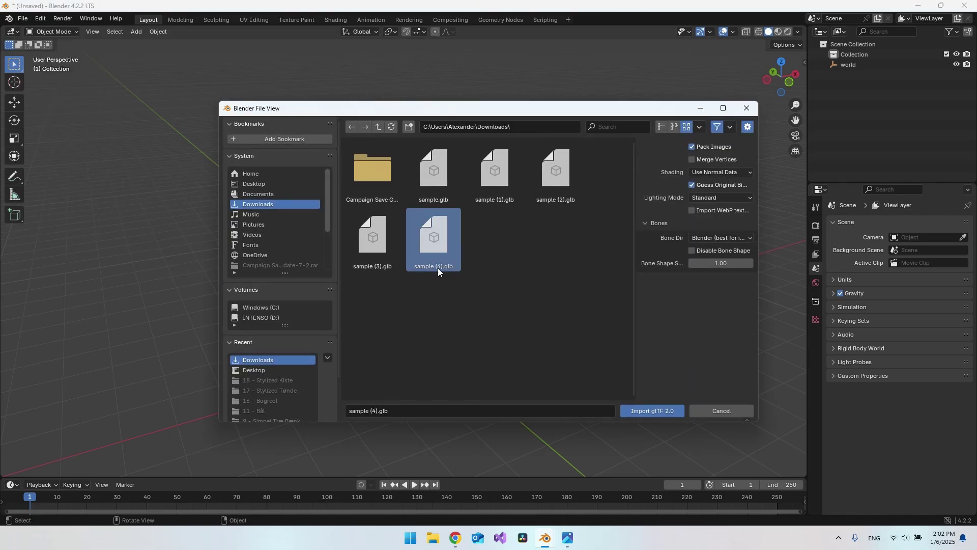
click(656, 410)
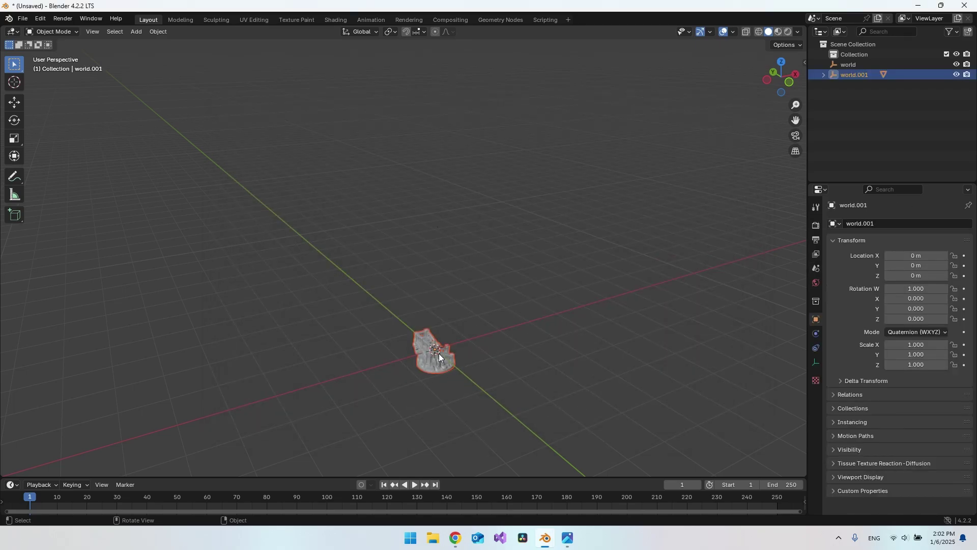
Step: Scale the imported staircase to 8.182 and raise it along Z to 3.4046 m
key(s)
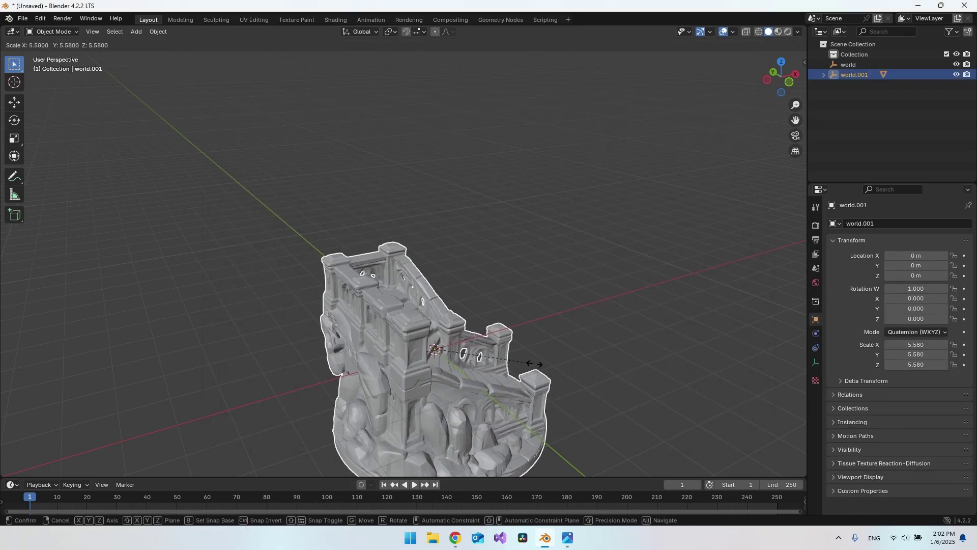
click(573, 383)
key(g)
key(z)
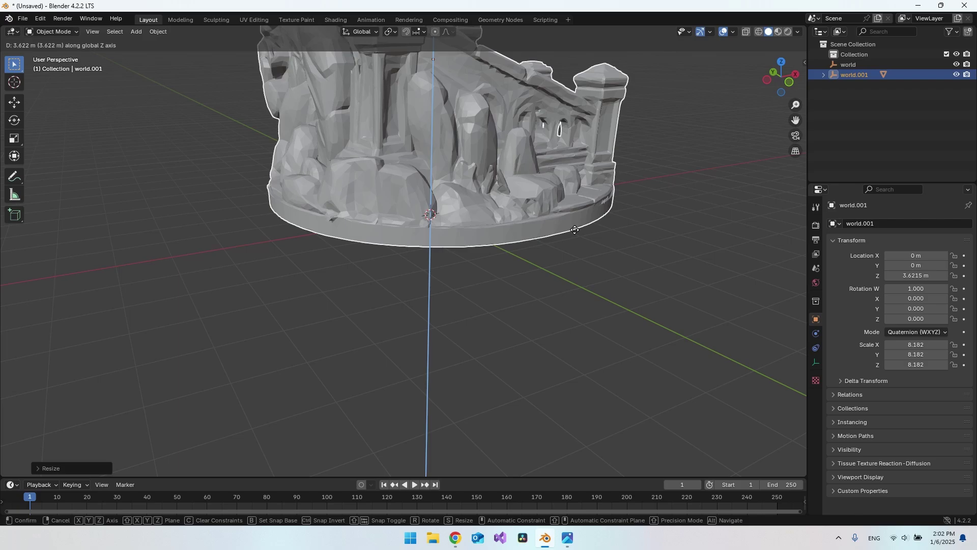
click(559, 178)
Step: Inspect the scaled staircase up close and make the geometry_0 mesh active
middle_drag(559, 178, 439, 132)
scroll(535, 292, up, 3)
click(406, 239)
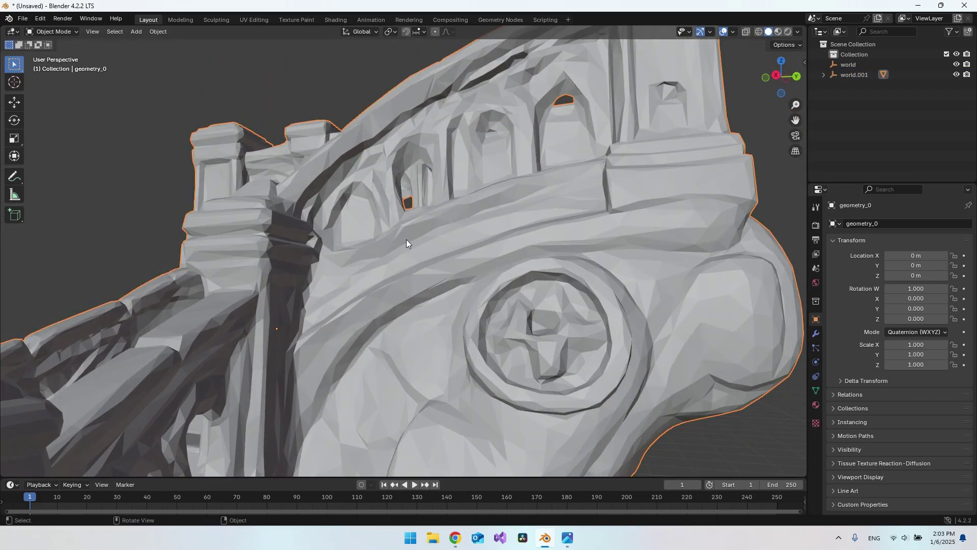
middle_drag(371, 256, 429, 290)
scroll(429, 290, down, 3)
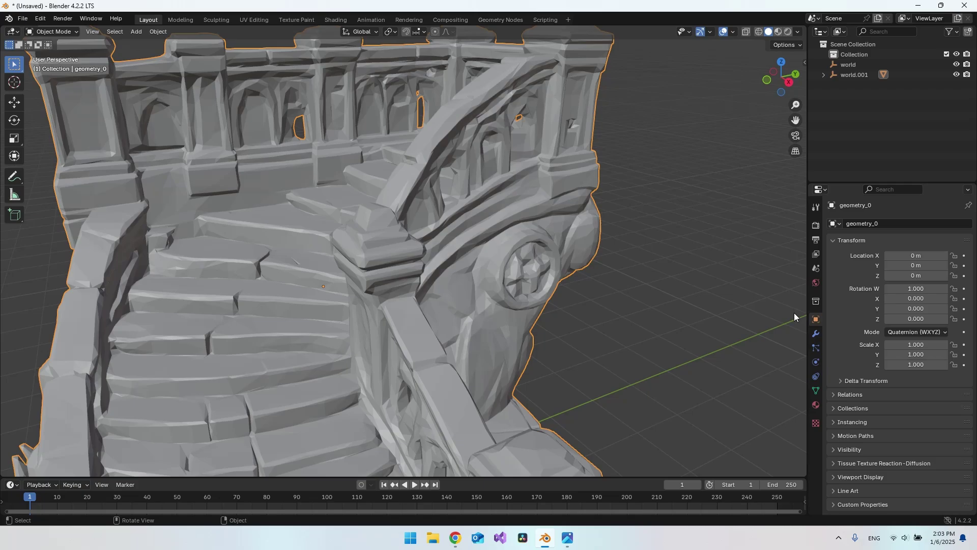
click(816, 334)
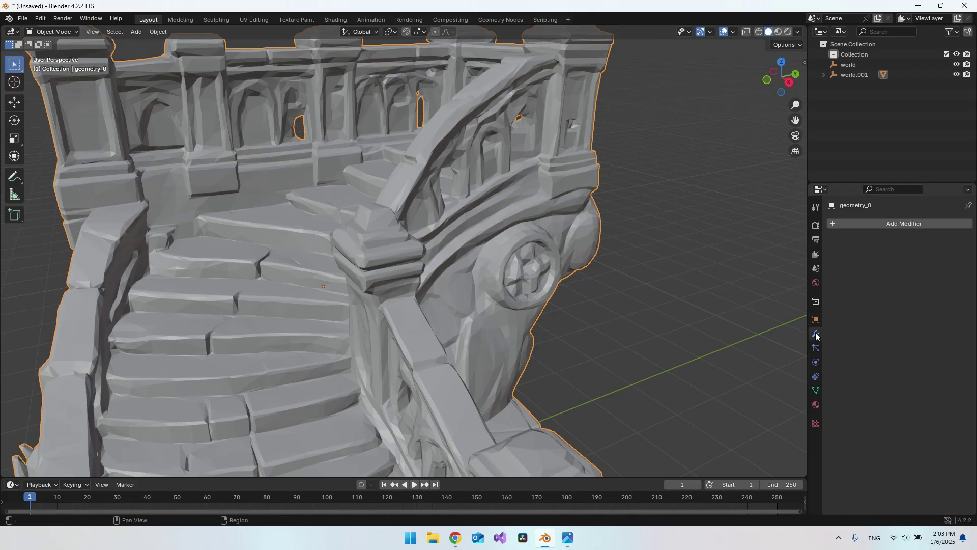
click(919, 227)
text(sub)
click(831, 245)
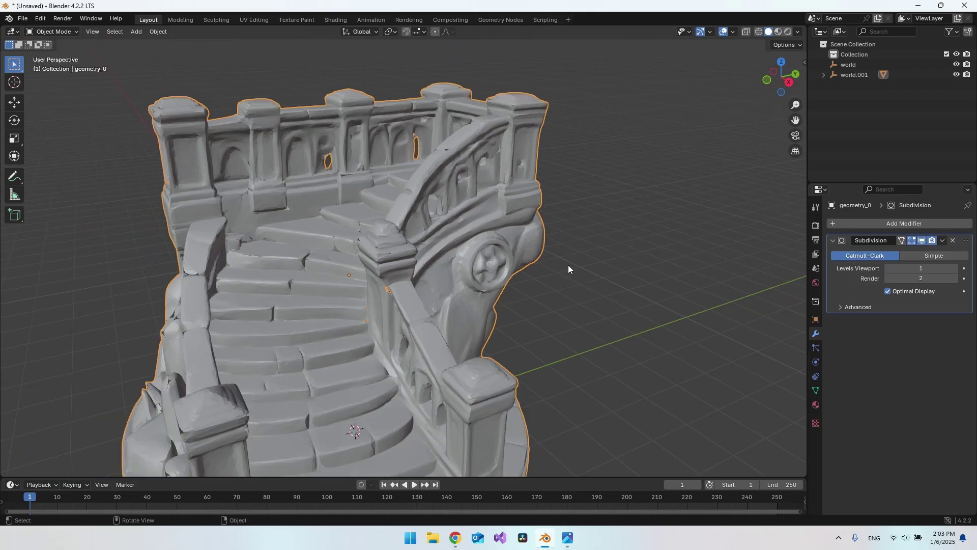
scroll(568, 265, down, 4)
middle_drag(556, 197, 616, 236)
scroll(303, 166, up, 3)
middle_drag(303, 166, 236, 133)
middle_drag(483, 187, 452, 212)
scroll(452, 212, down, 2)
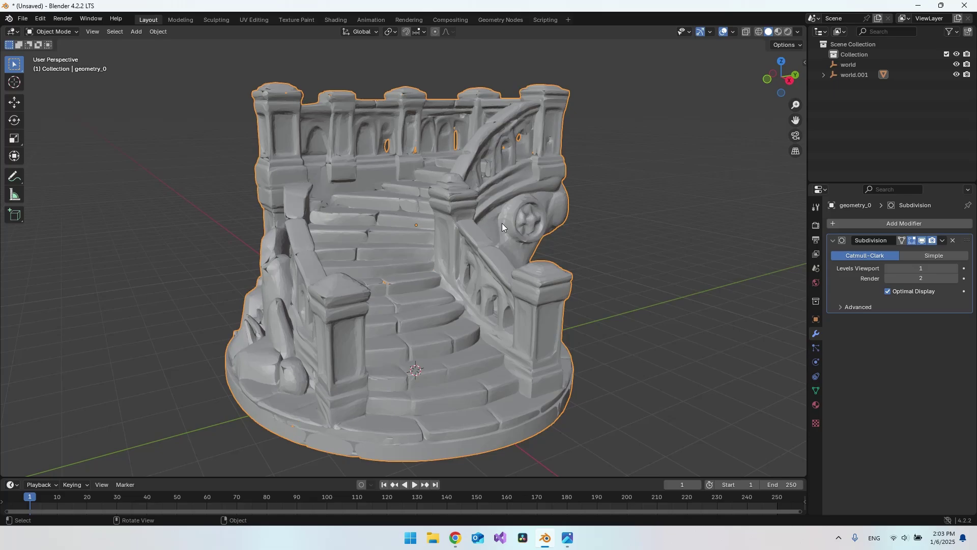
click(952, 240)
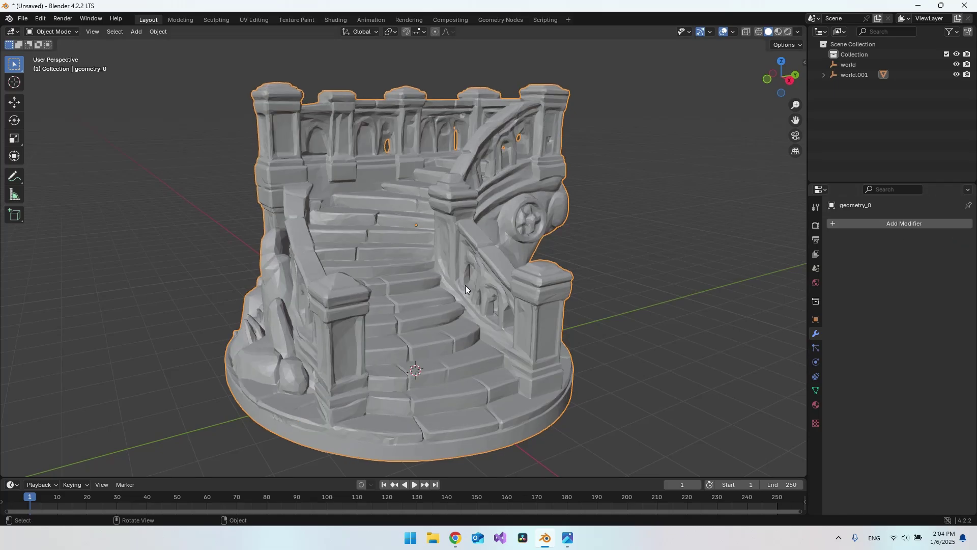
Step: Select all of geometry_0 in Edit Mode and merge its vertices By Distance
middle_drag(521, 311, 487, 269)
key(Tab)
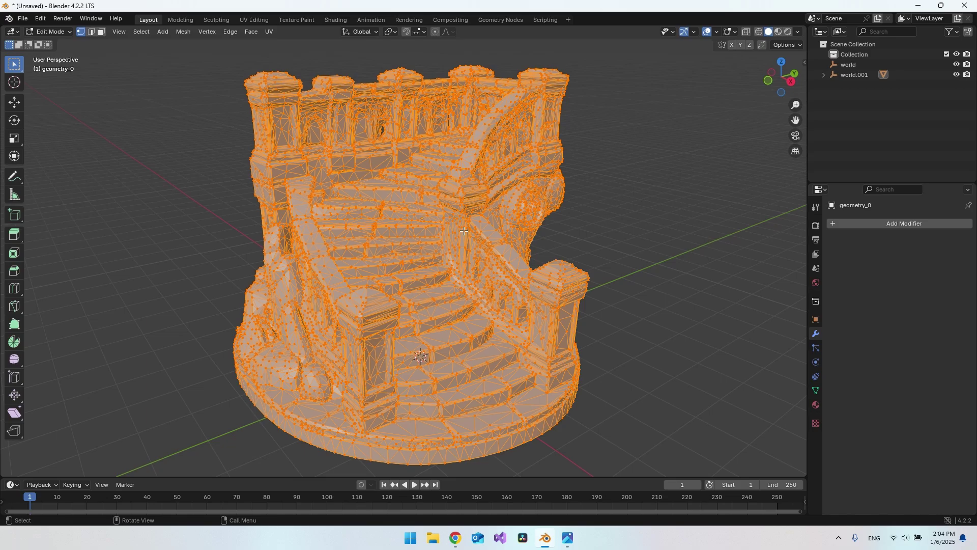
key(m)
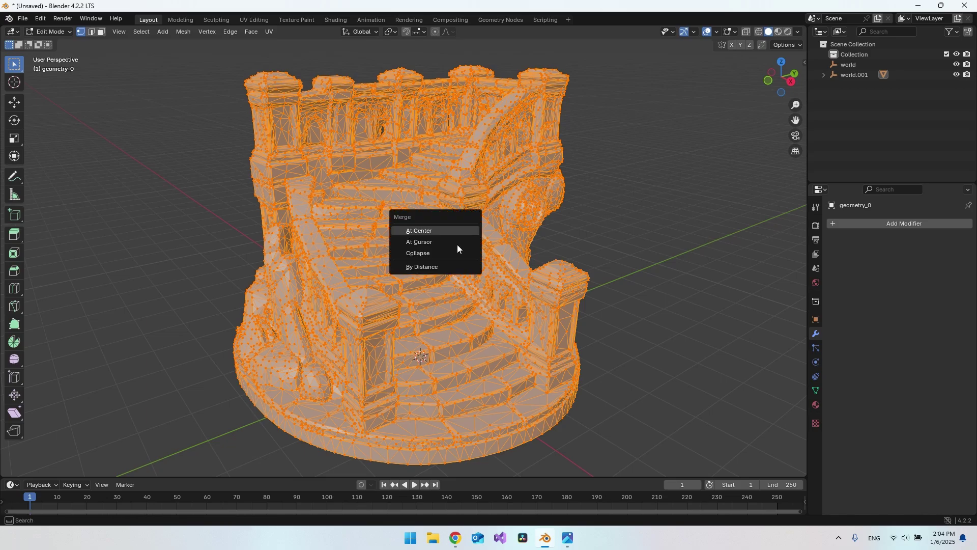
click(443, 268)
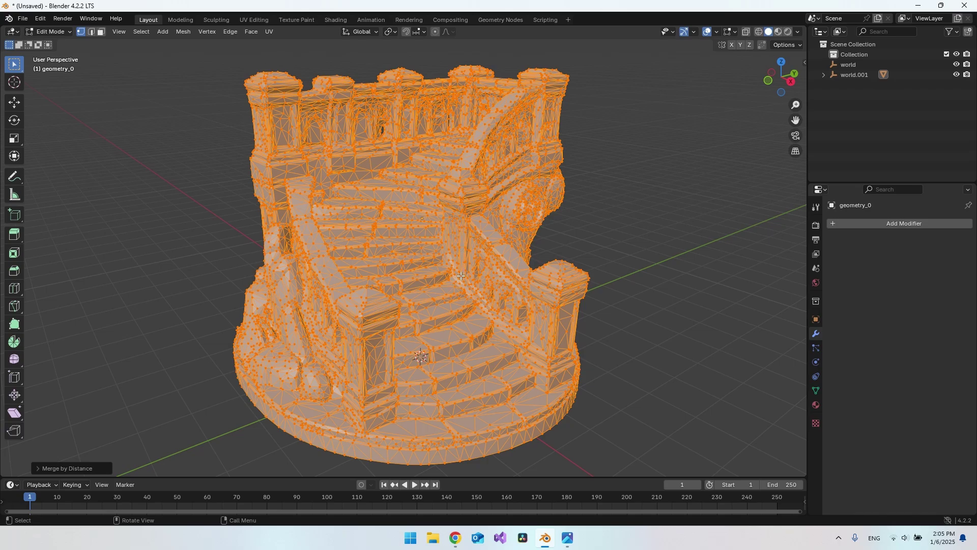
Step: Back in Object Mode, apply Shade Smooth to geometry_0 and orbit to inspect it
key(Tab)
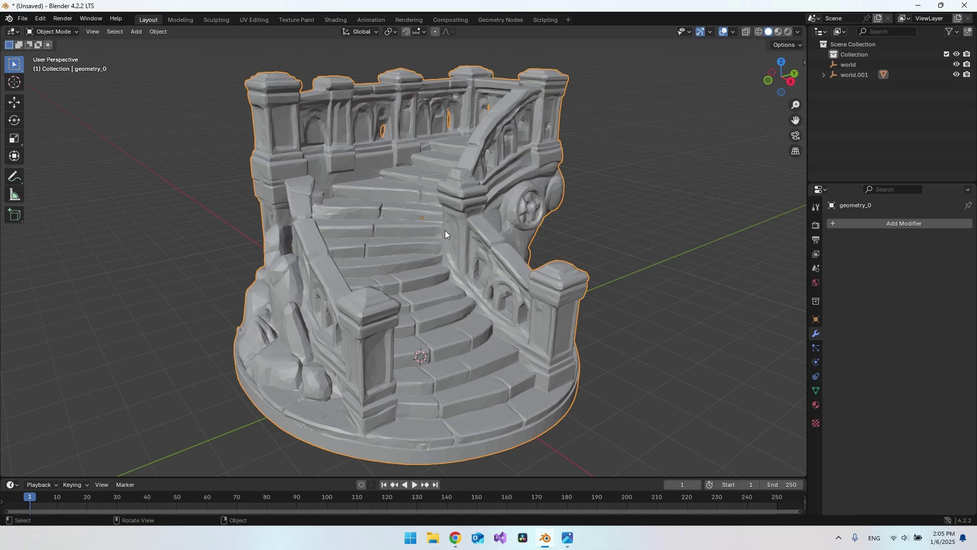
right_click(445, 230)
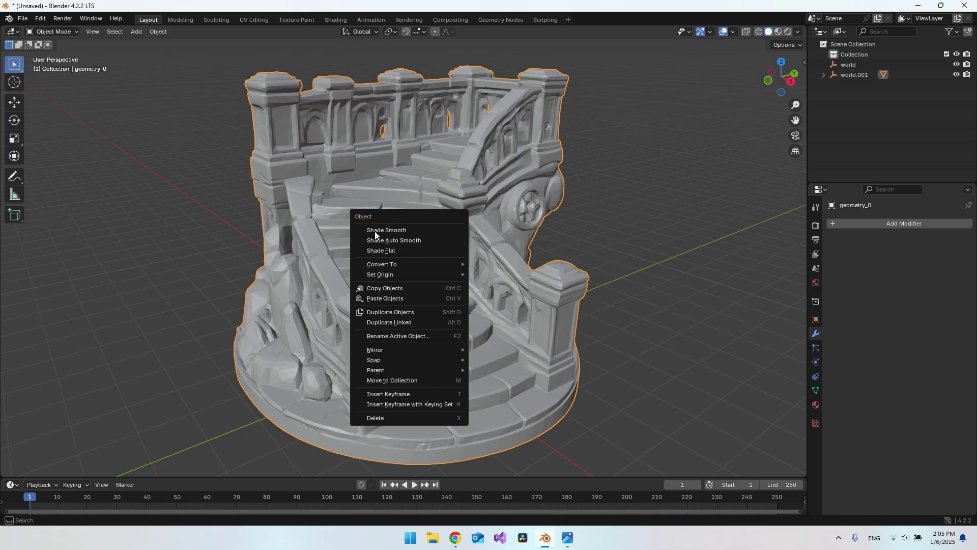
click(388, 232)
mouse_move(487, 260)
middle_down()
mouse_move(442, 270)
mouse_move(399, 247)
mouse_move(439, 225)
mouse_move(476, 285)
mouse_move(496, 262)
middle_up()
middle_drag(597, 261, 568, 302)
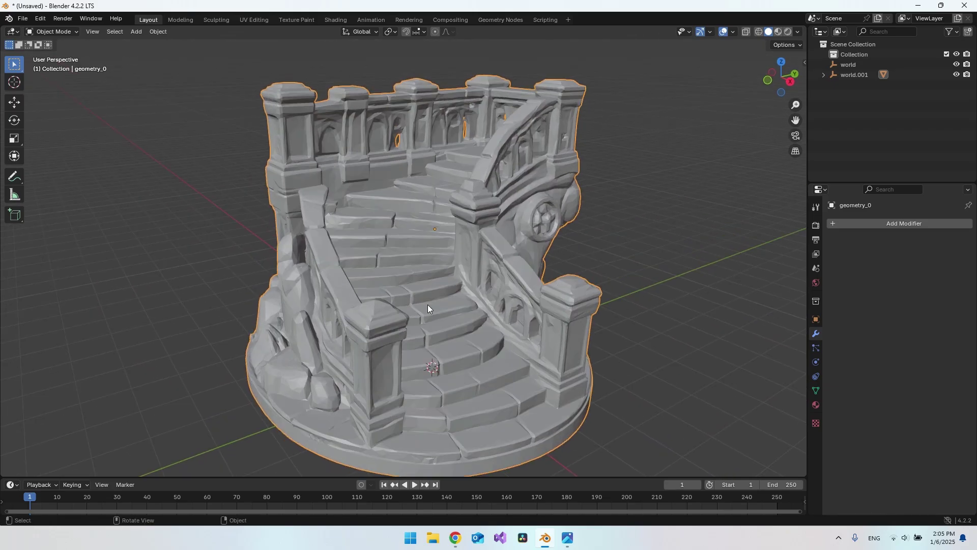
middle_drag(428, 304, 515, 286)
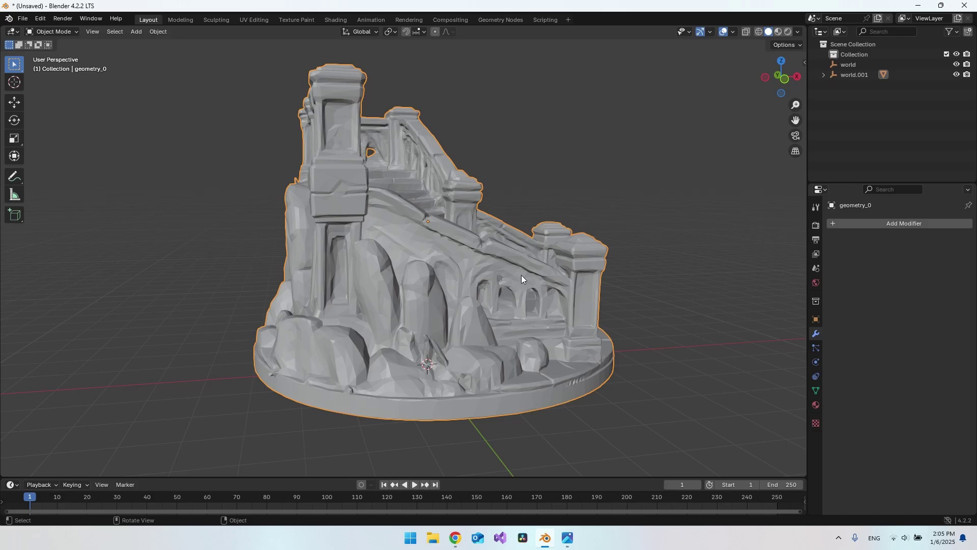
middle_drag(573, 324, 495, 288)
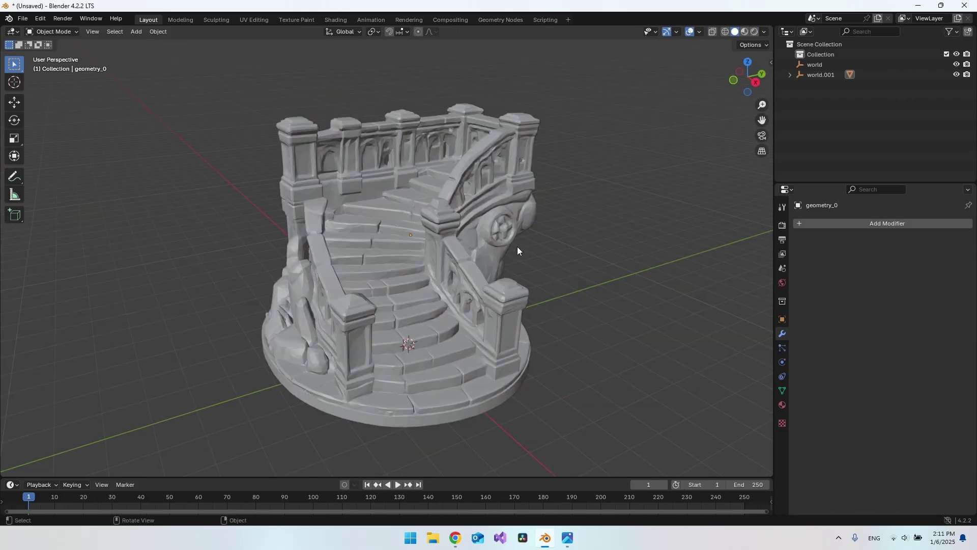
Step: View the staircase in Material Preview and show Material_0.002's Principled BSDF settings
click(433, 292)
middle_drag(418, 317, 645, 113)
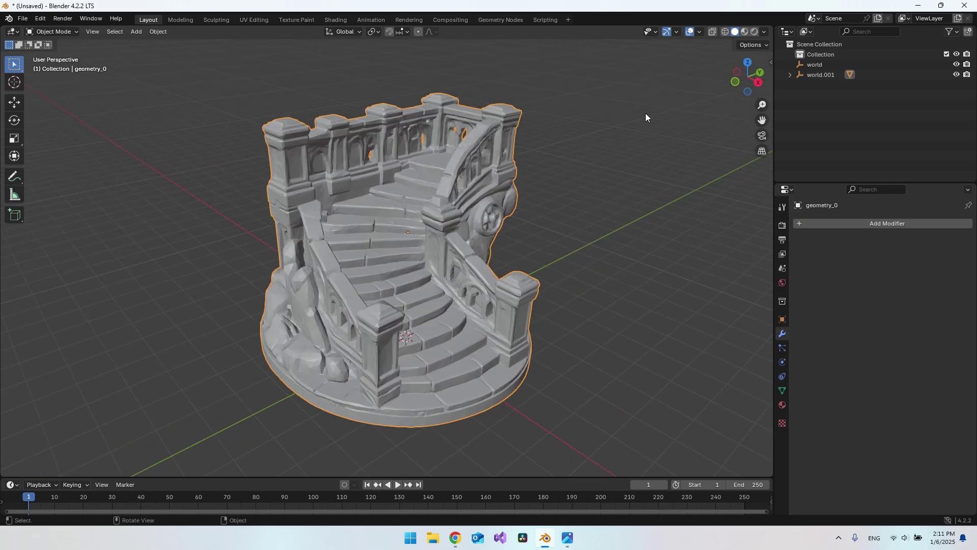
click(745, 33)
mouse_move(428, 281)
middle_down()
mouse_move(552, 275)
mouse_move(491, 274)
mouse_move(426, 255)
mouse_move(650, 263)
middle_up()
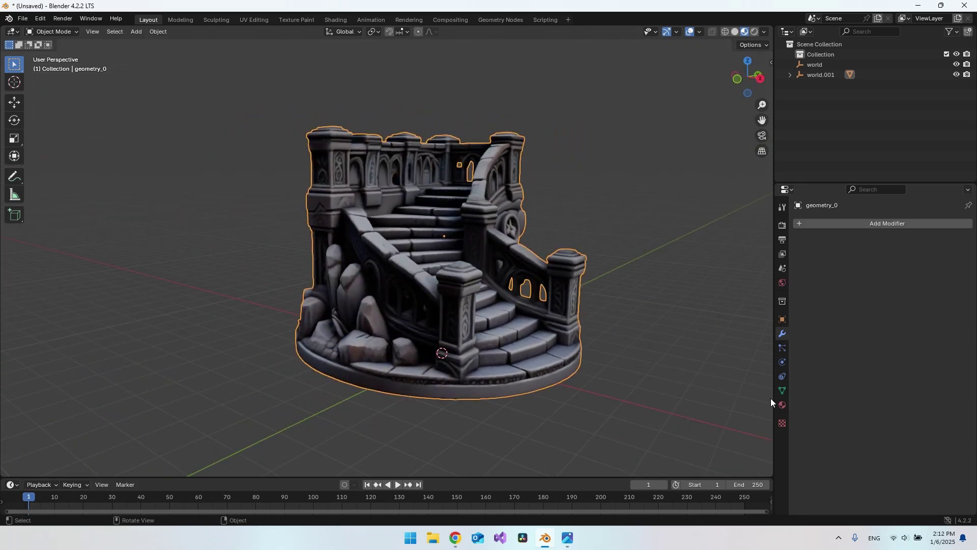
click(782, 404)
click(599, 332)
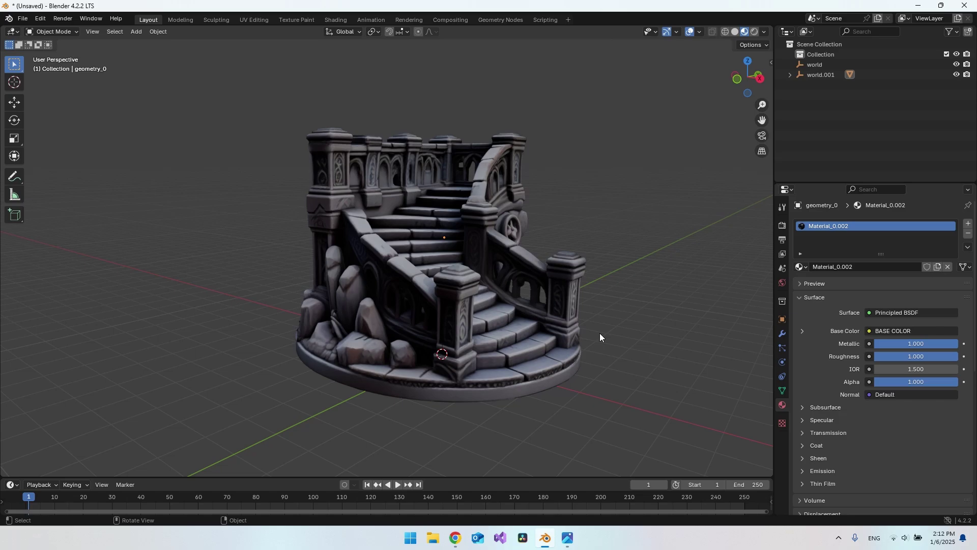
middle_drag(583, 282, 458, 231)
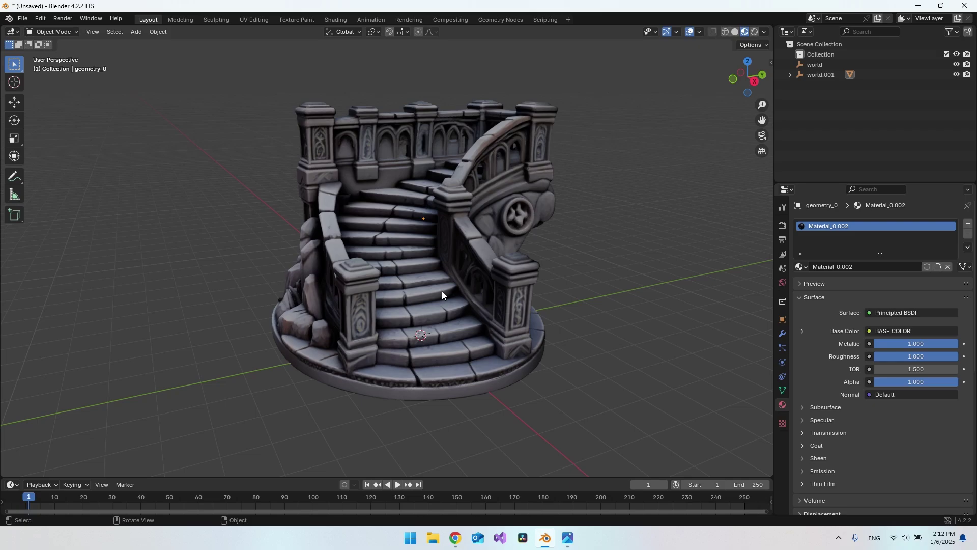
middle_drag(442, 291, 426, 229)
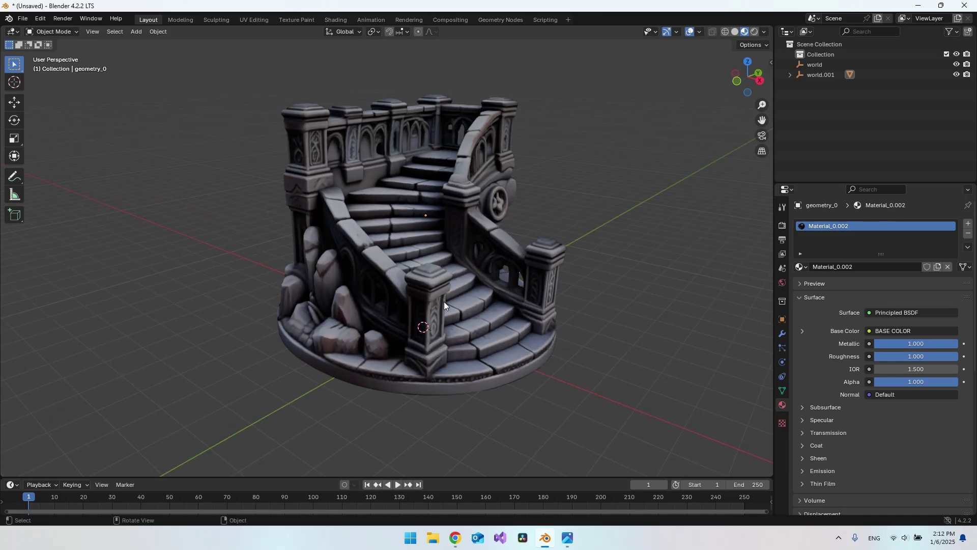
scroll(502, 314, down, 2)
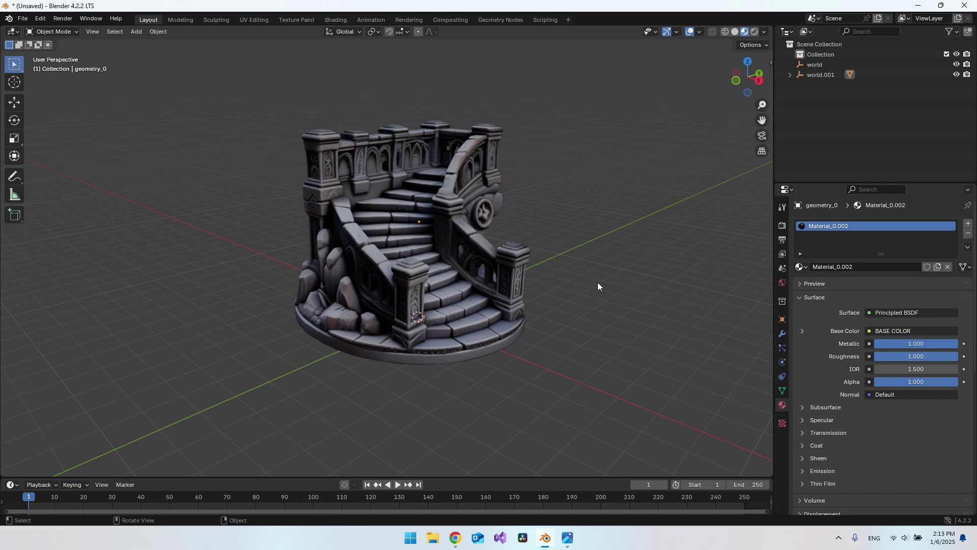
click(448, 252)
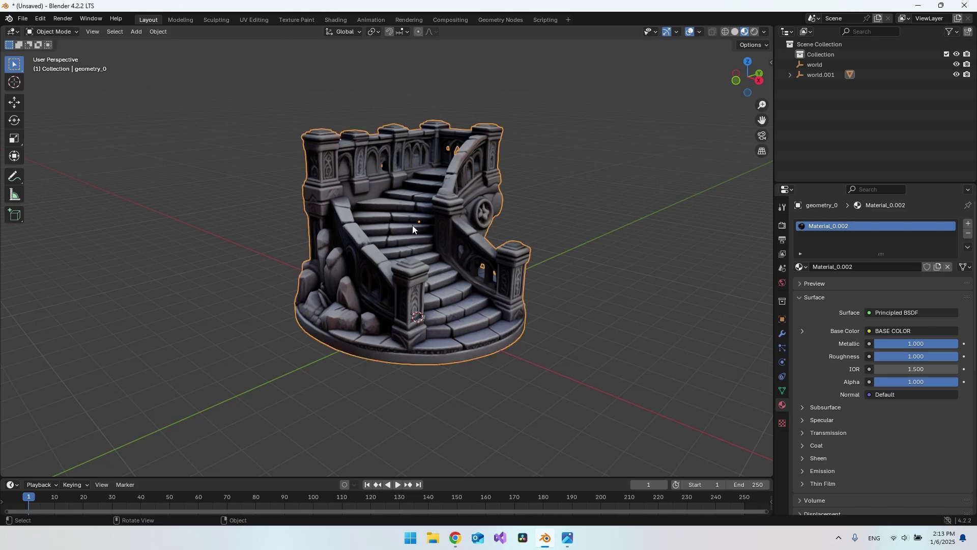
click(557, 228)
scroll(451, 258, up, 2)
middle_drag(488, 266, 543, 308)
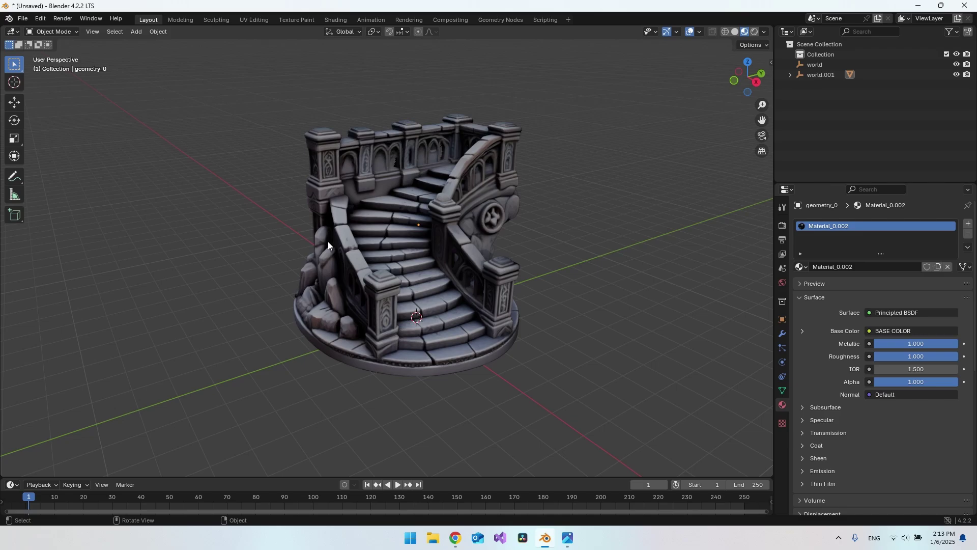
middle_drag(497, 258, 566, 270)
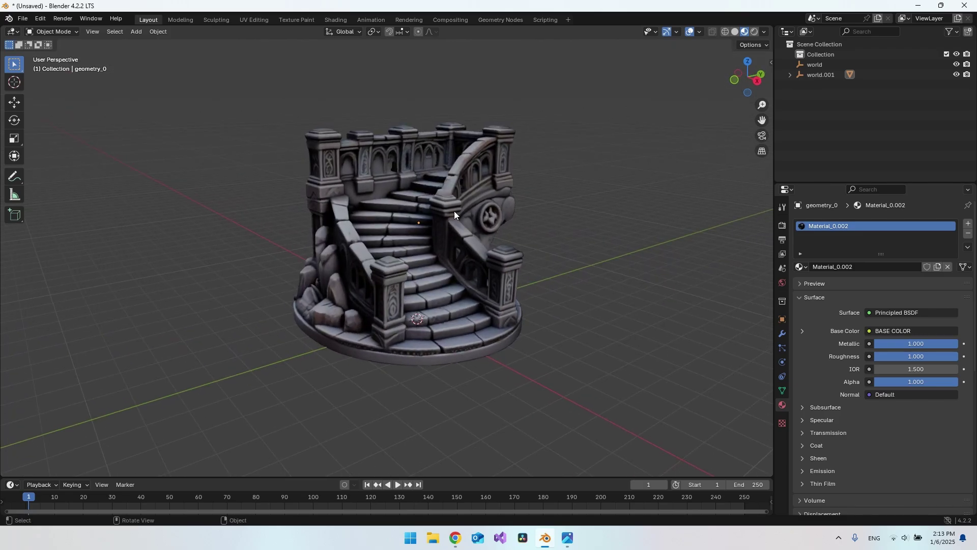